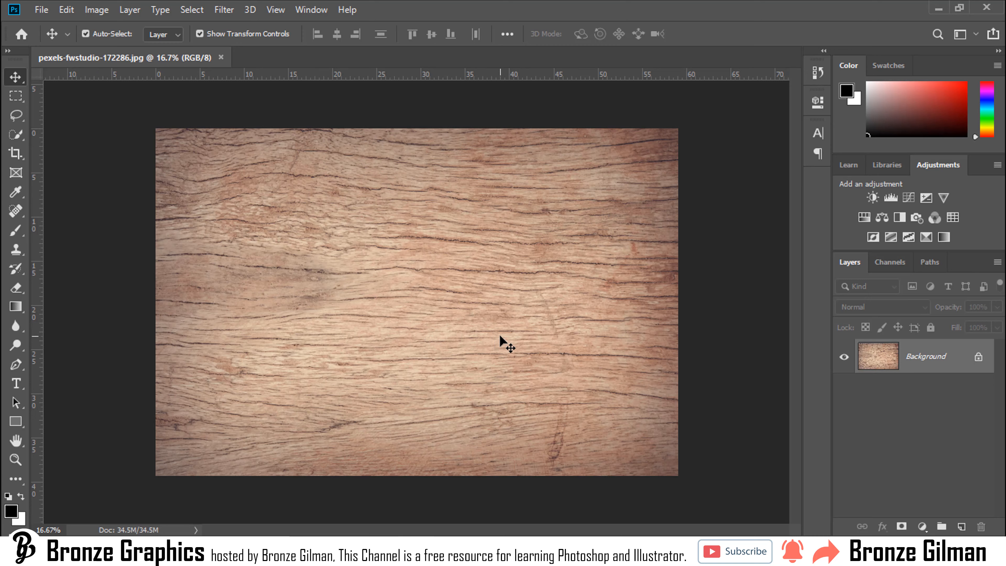
Step: Convert the locked Background into a regular layer named Wood
key("ctrl+plus")
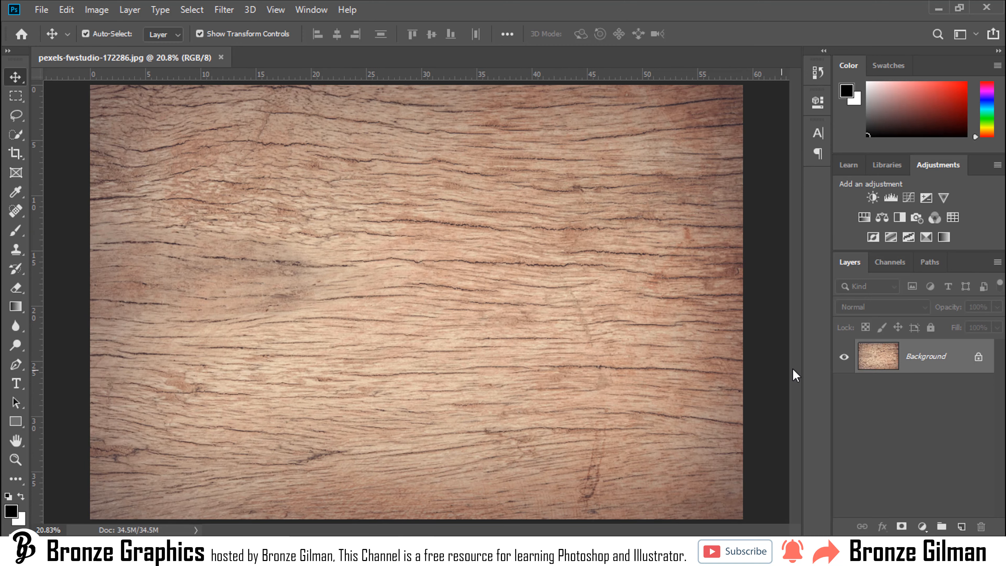
double_click(966, 371)
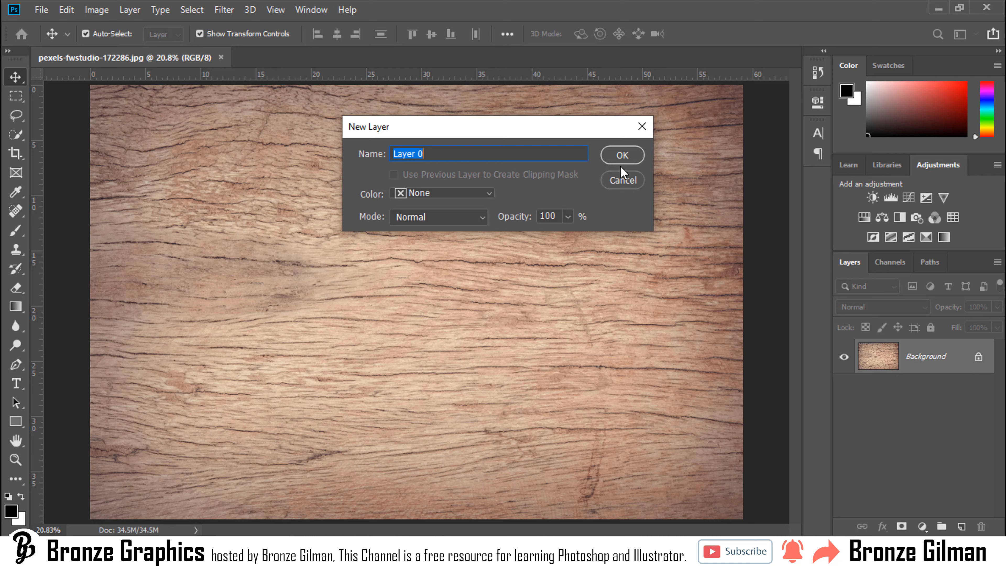
type("Wood")
key("Return")
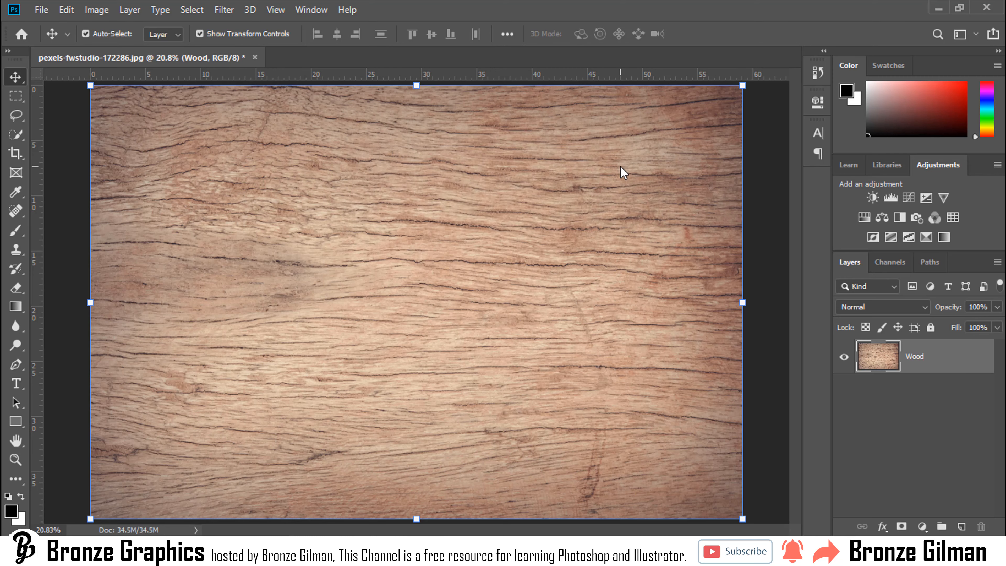
left_click(912, 401)
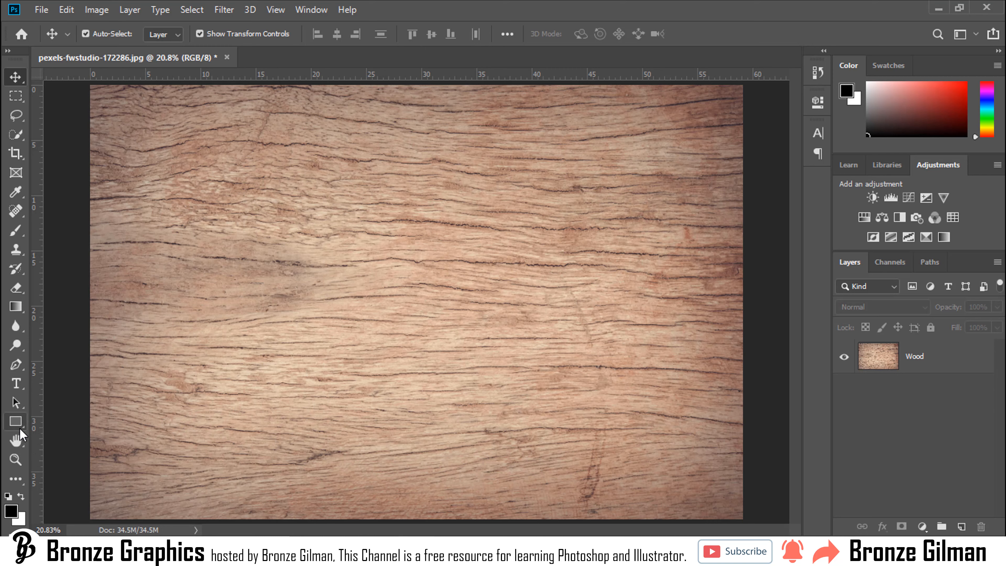
Step: Draw a black rectangle shape of about 4266 × 2847 px covering the whole canvas
left_click(15, 423)
left_click(16, 423)
left_click(84, 420)
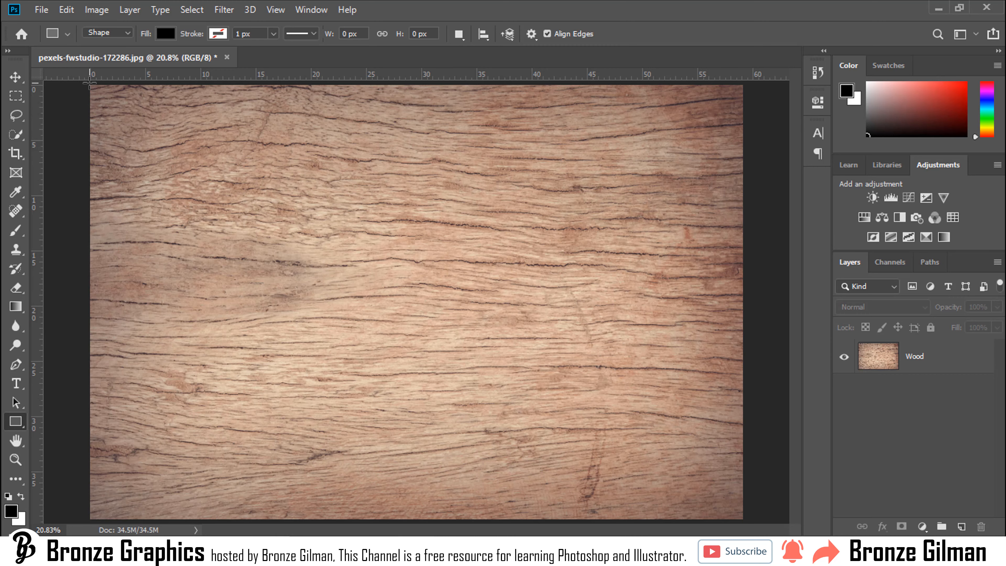
left_click_drag(90, 83, 743, 519)
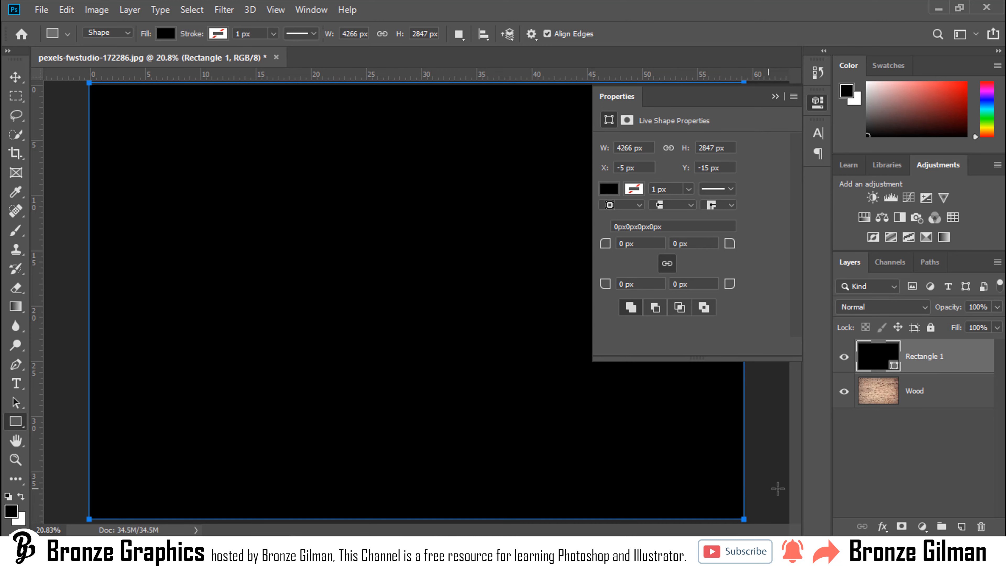
Step: Convert the black rectangle layer to a smart object and put its properties away
right_click(935, 372)
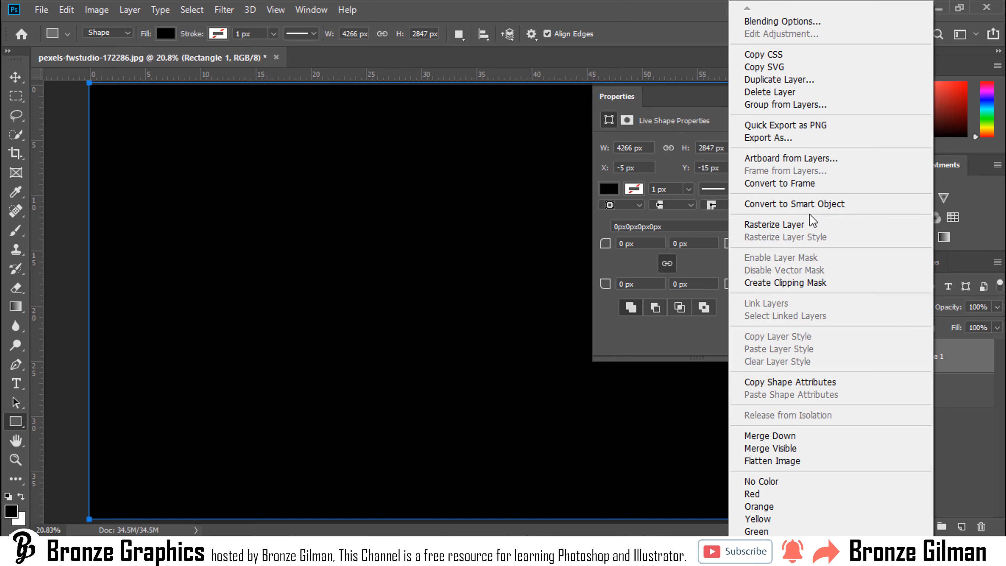
left_click(807, 206)
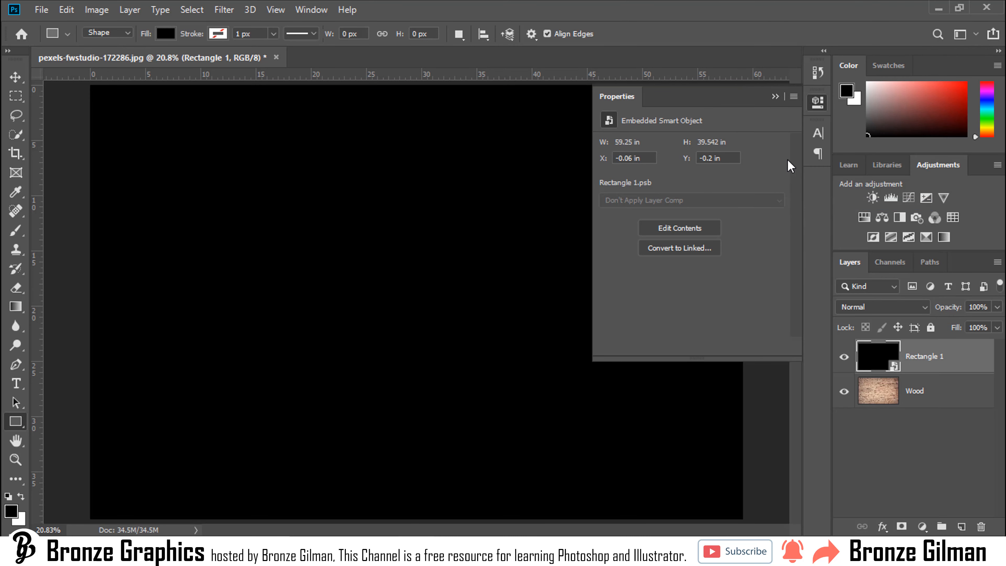
left_click(775, 97)
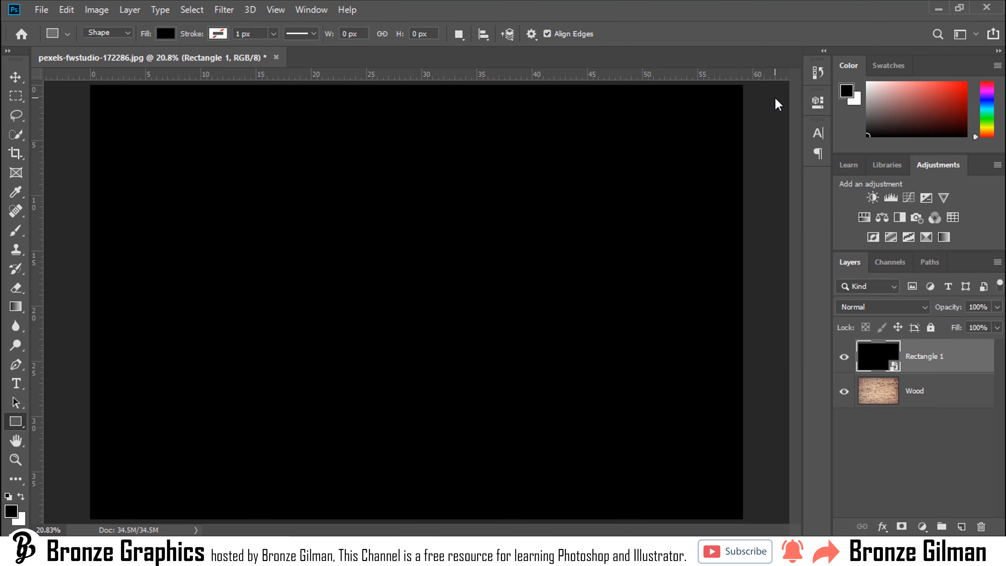
Step: Open the rectangle smart object's contents for editing and hide the black rectangle layer inside it
double_click(896, 368)
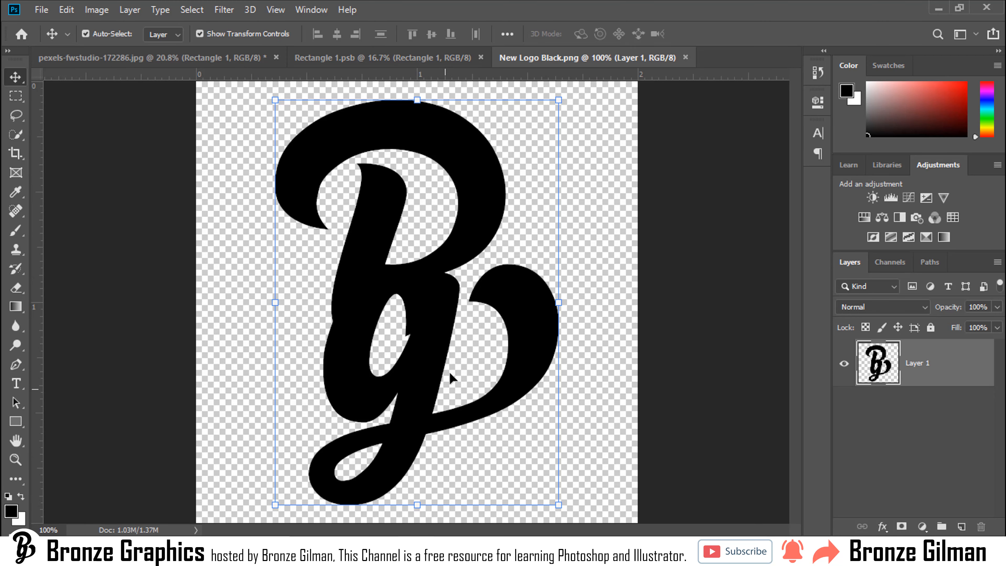
left_click_drag(451, 379, 666, 389)
left_click(844, 360)
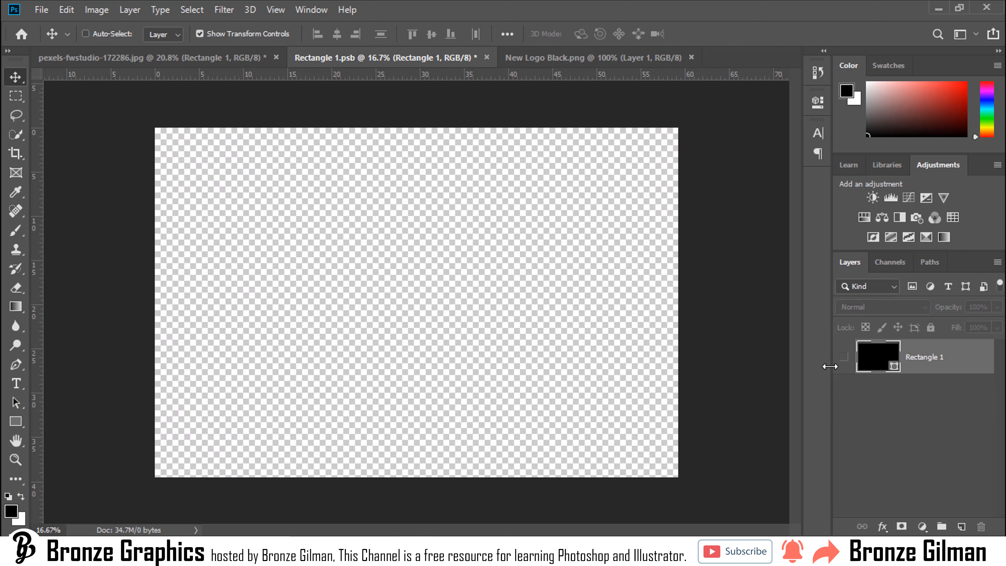
Step: Paste the logo from New Logo Black.png scaled to about 408%, and save the smart object before returning to the wood document
key("ctrl+v")
left_click_drag(439, 335, 511, 439)
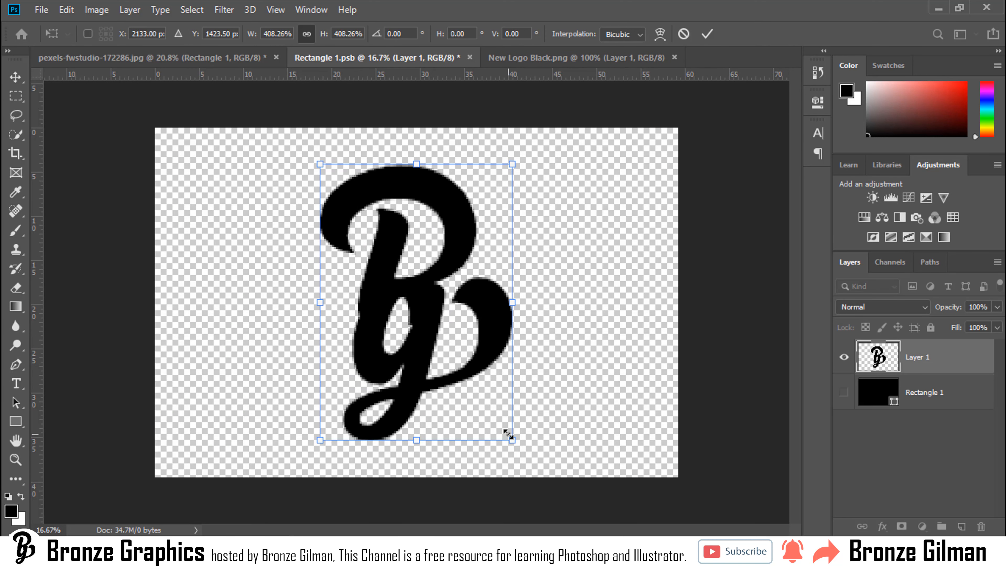
key("Return")
key("ctrl+s")
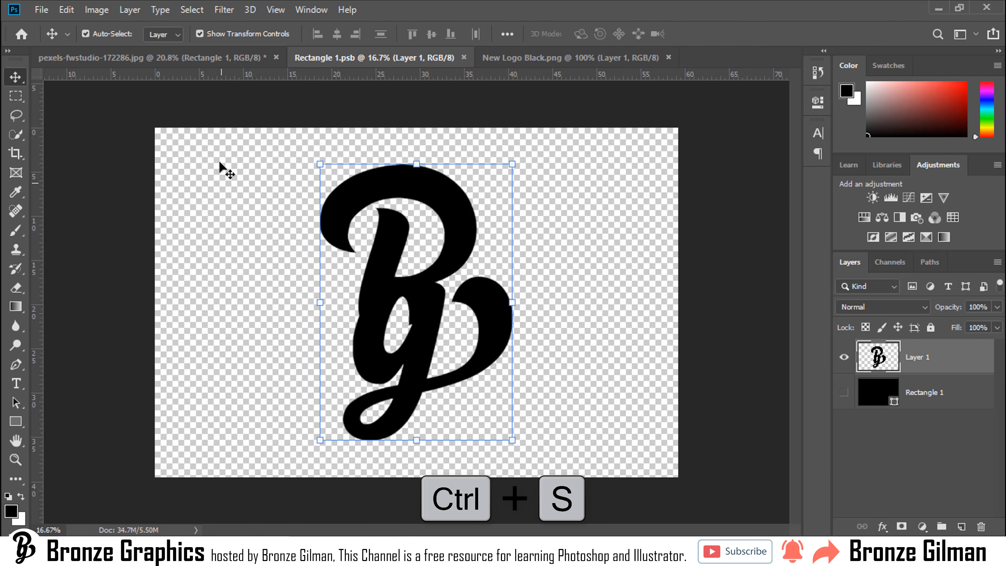
left_click(233, 64)
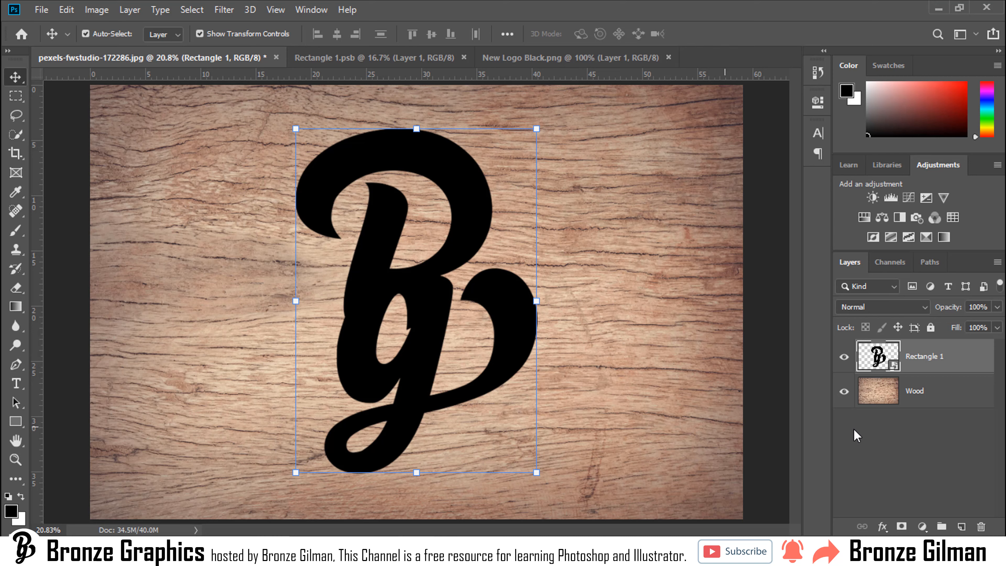
Step: Duplicate the logo smart object layer and name the copy Effect 01
key("ctrl+j")
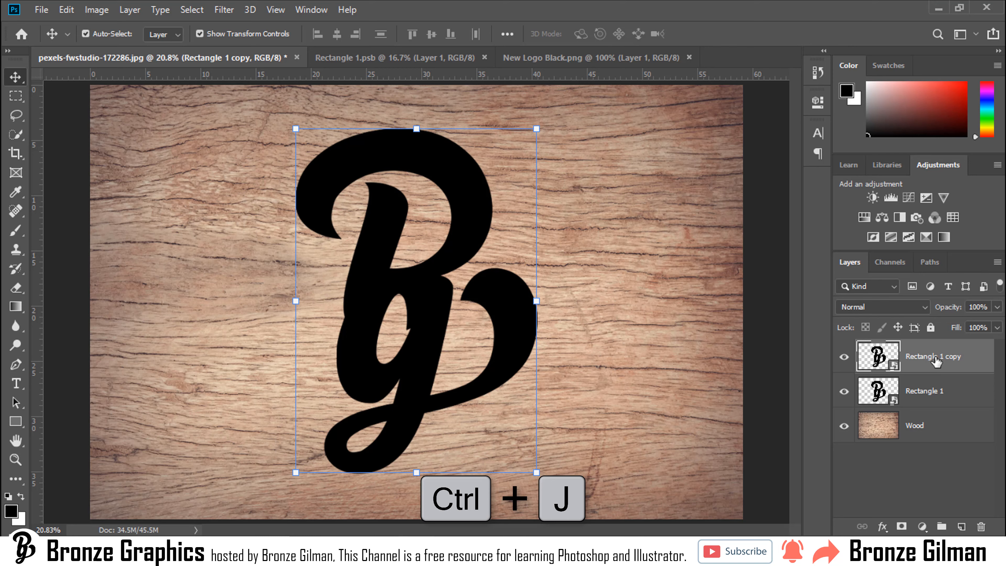
double_click(935, 357)
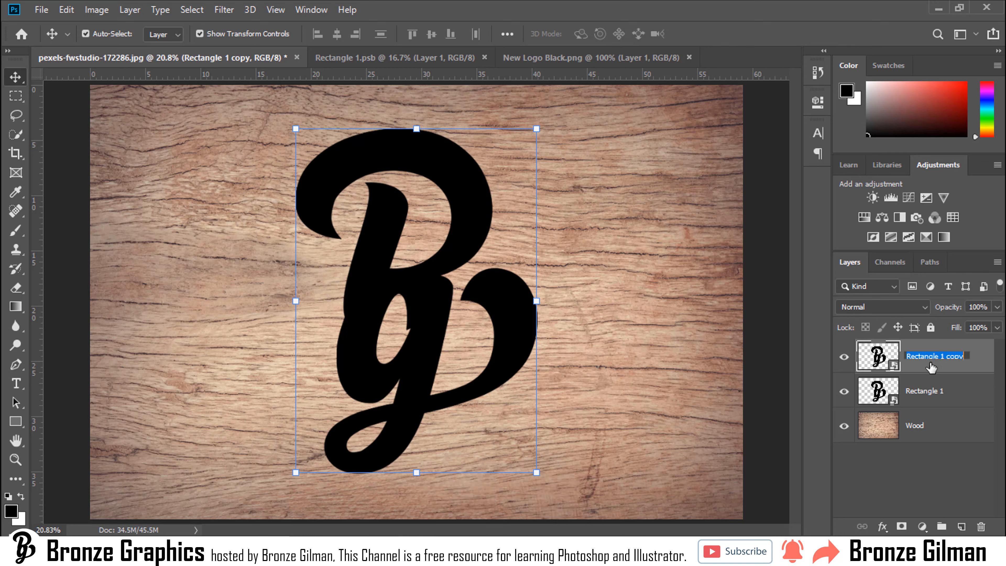
type("Effect 01")
Step: Rename the original logo smart object layer as Effect 02
key("ctrl+a")
key("ctrl+c")
double_click(931, 393)
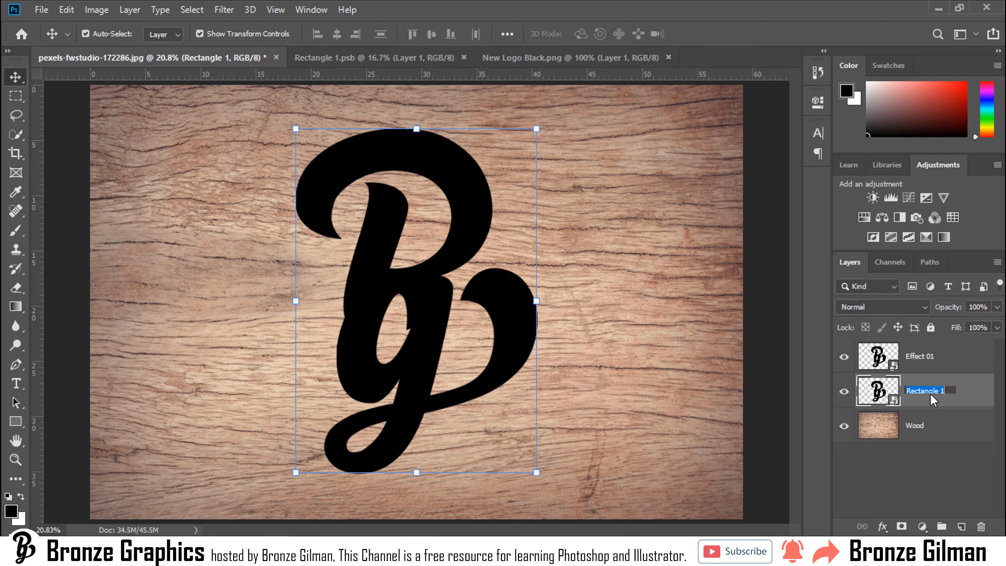
key("BackSpace")
key("ctrl+v")
type("2")
key("Return")
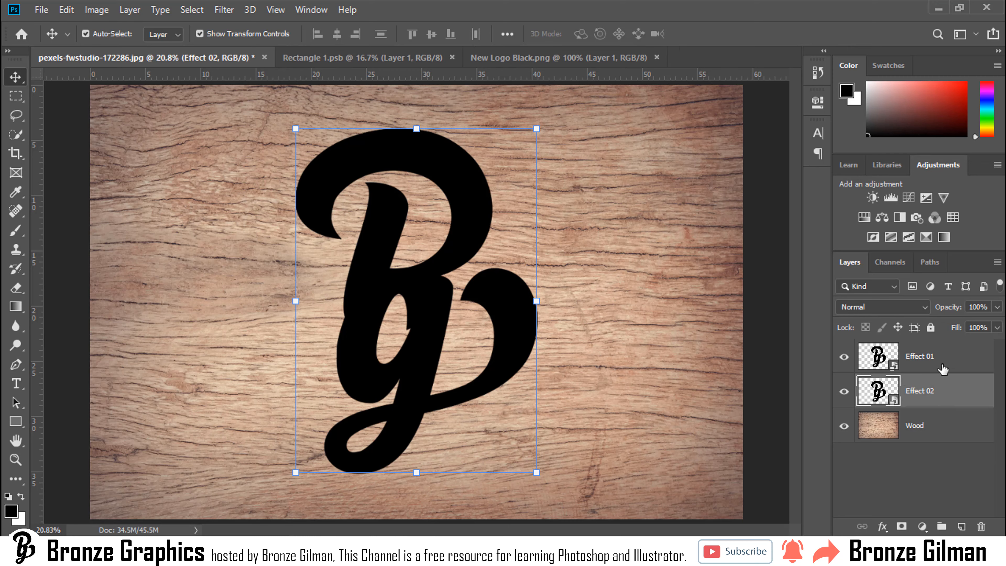
Step: Duplicate Effect 01 as a layer named "Place youe Design" and give it a red color label
left_click(948, 365)
key("ctrl+j")
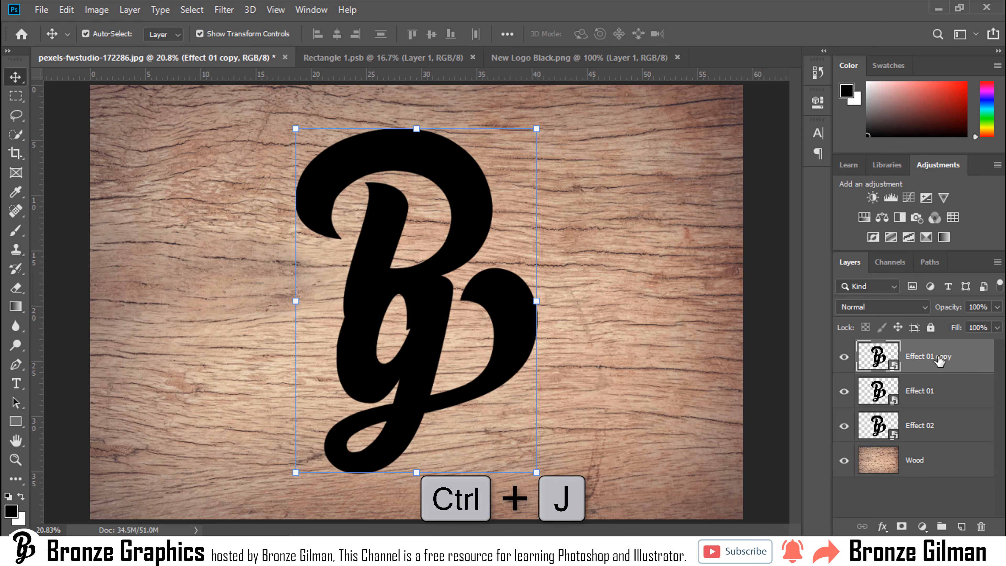
double_click(941, 355)
key("BackSpace")
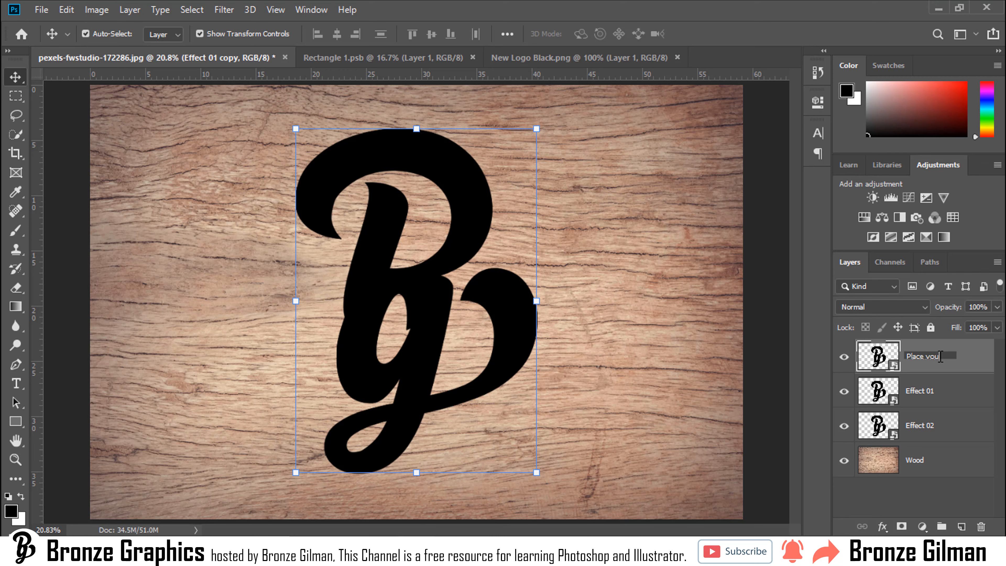
type("Place your Design")
key("Return")
right_click(935, 364)
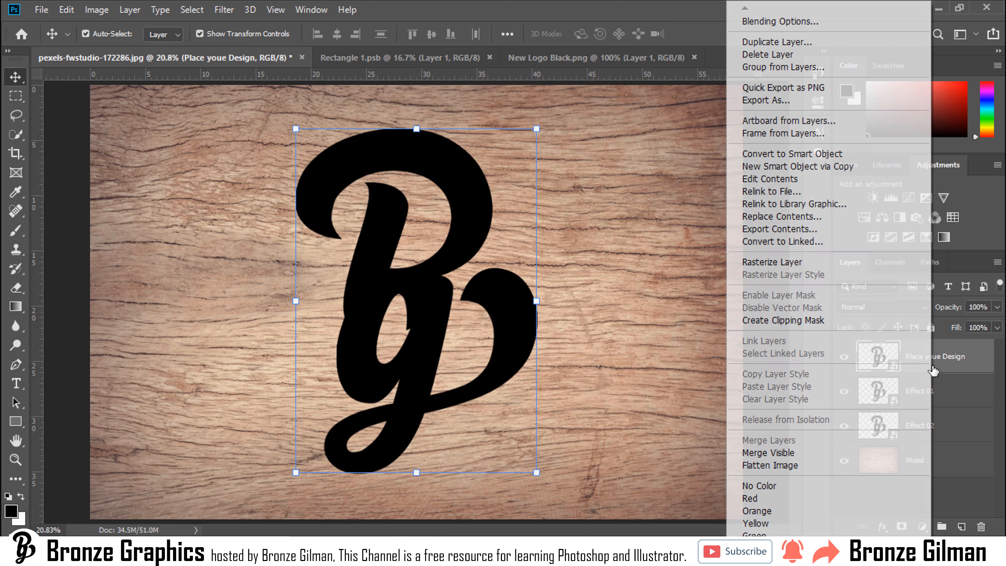
left_click(770, 500)
Step: Group the Effect 01 and Effect 02 layers and name the group Effect
left_click(949, 392)
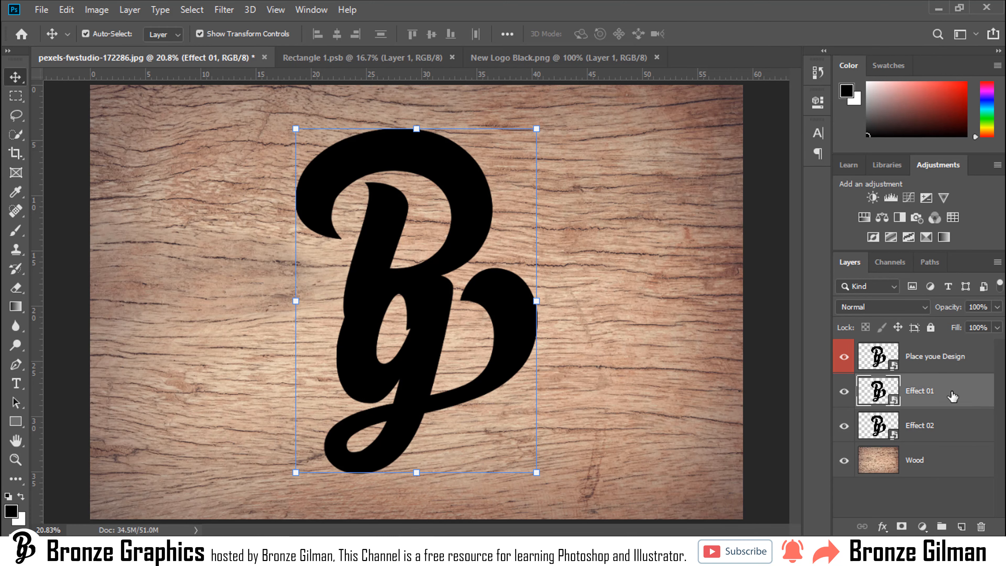
left_click(950, 427, "shift")
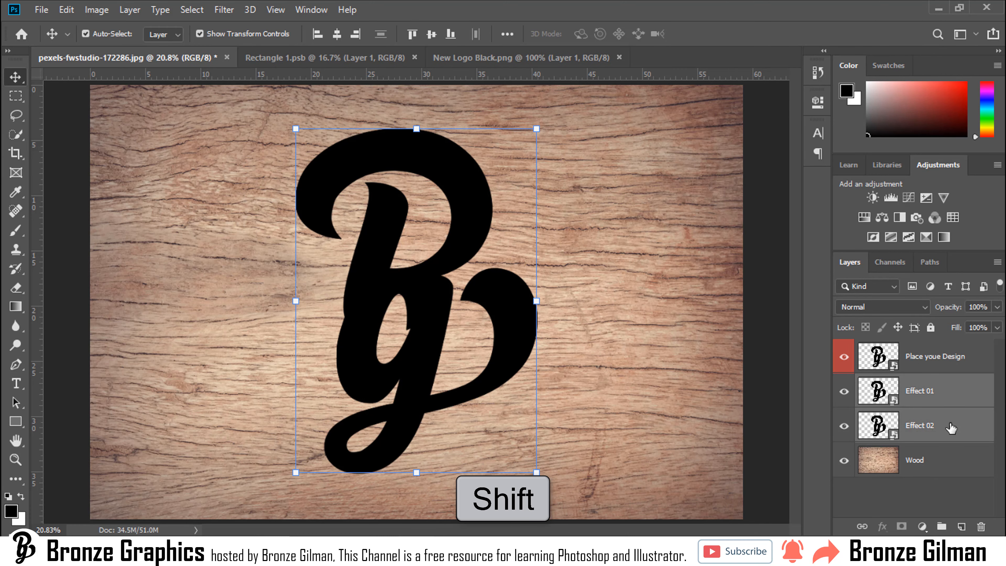
key("ctrl+g")
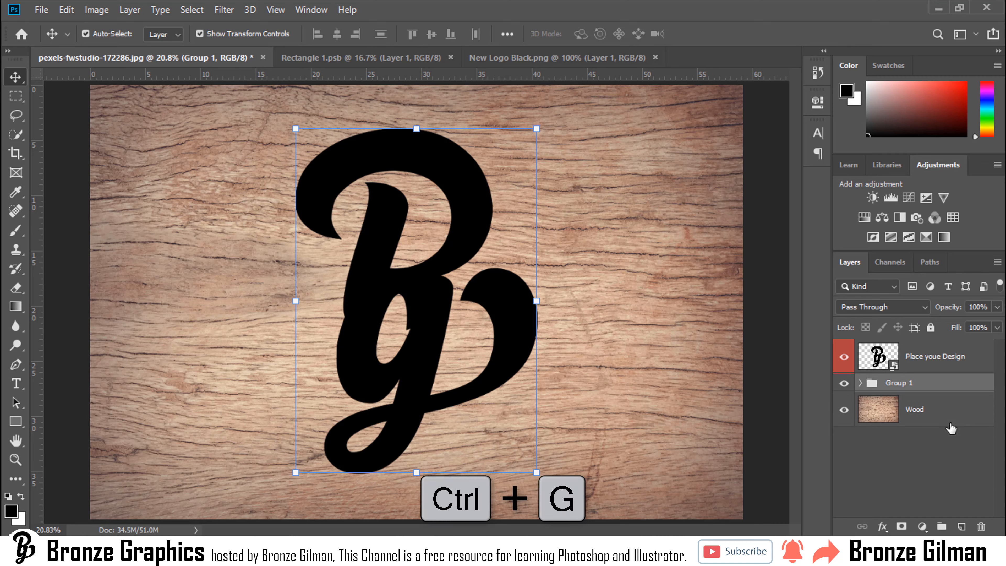
double_click(903, 382)
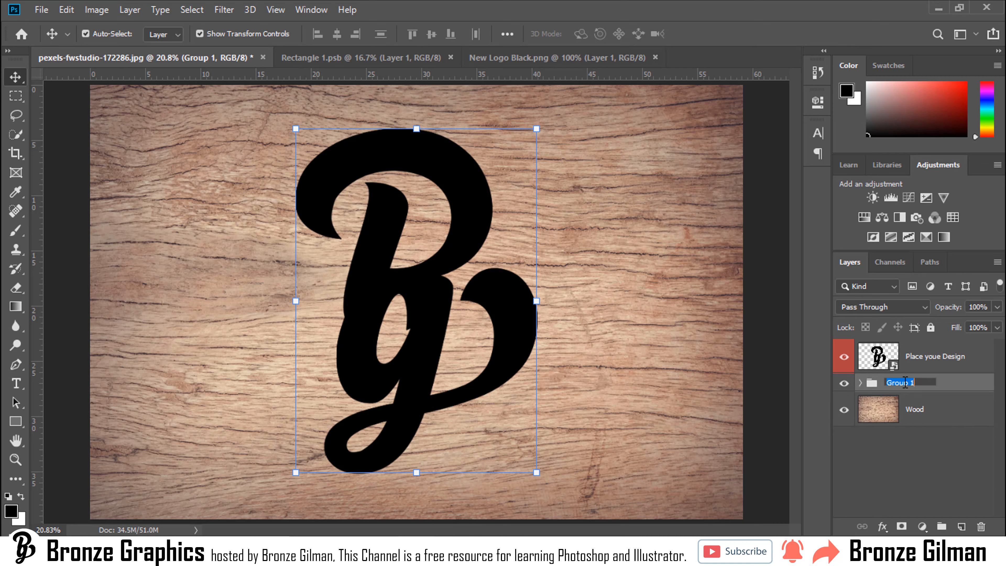
type("Effect")
key("Return")
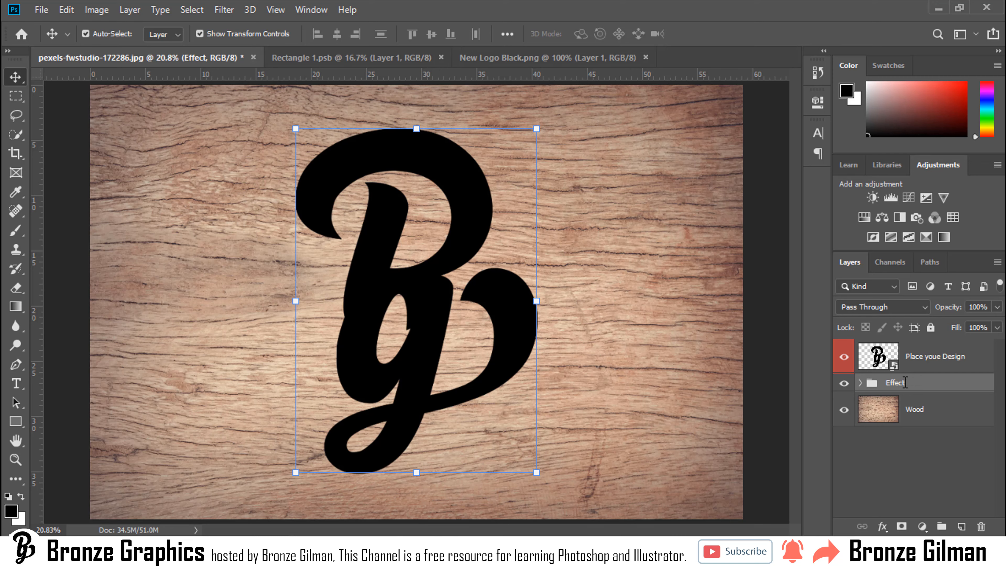
Step: Hide the "Place youe Design" layer and the Effect 02 layer inside the Effect group, leaving Effect 01 selected
left_click(861, 382)
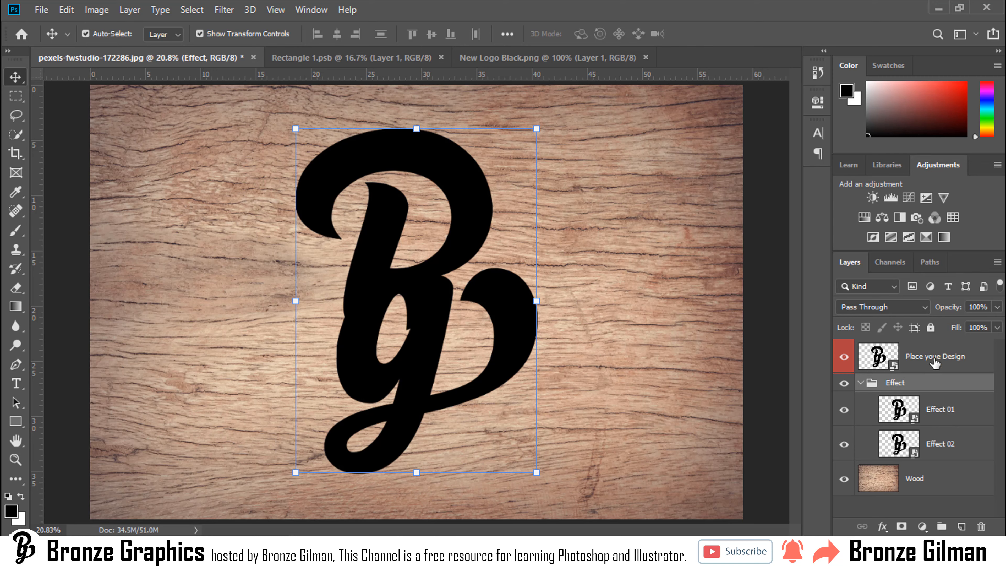
left_click(927, 359)
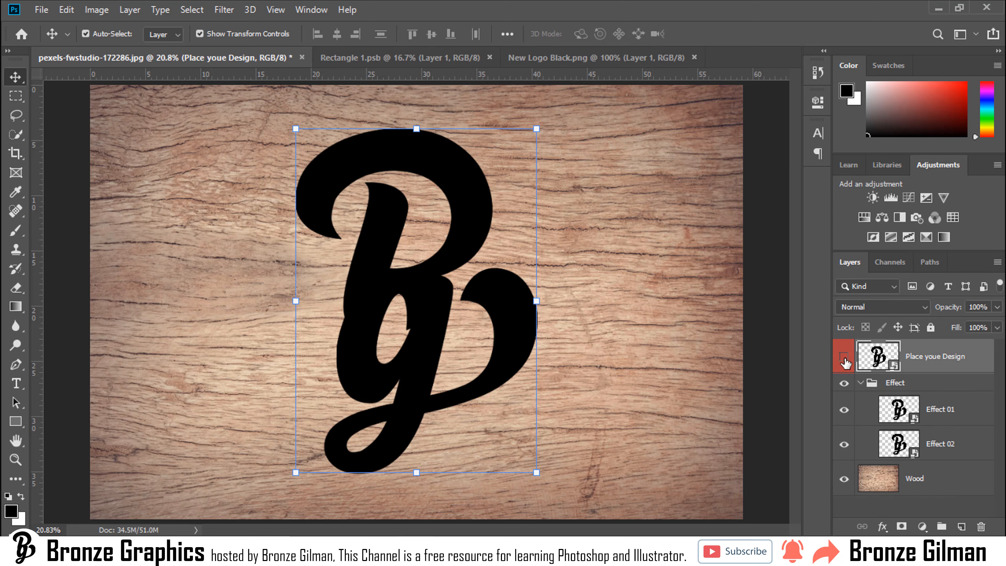
left_click(895, 417)
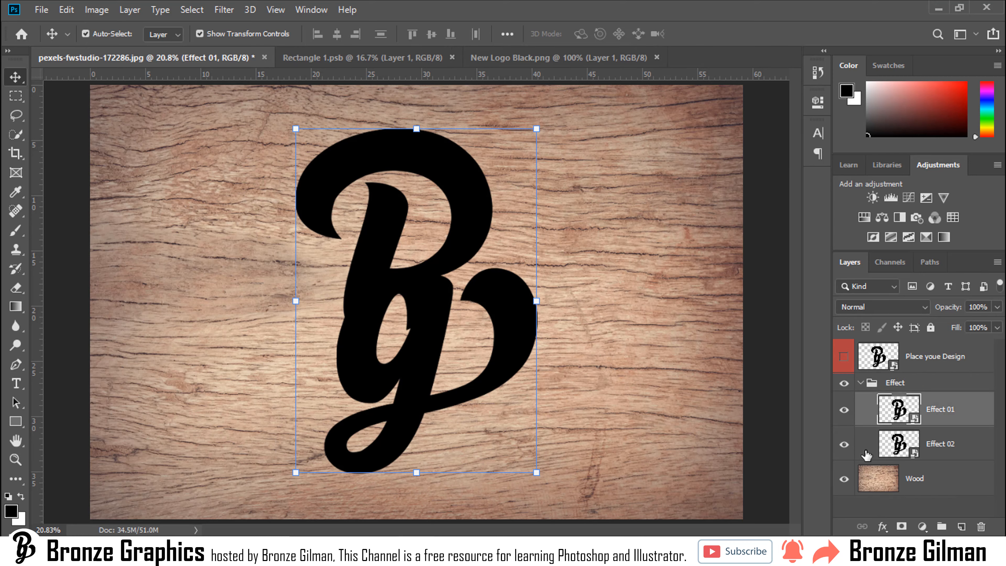
left_click(844, 446)
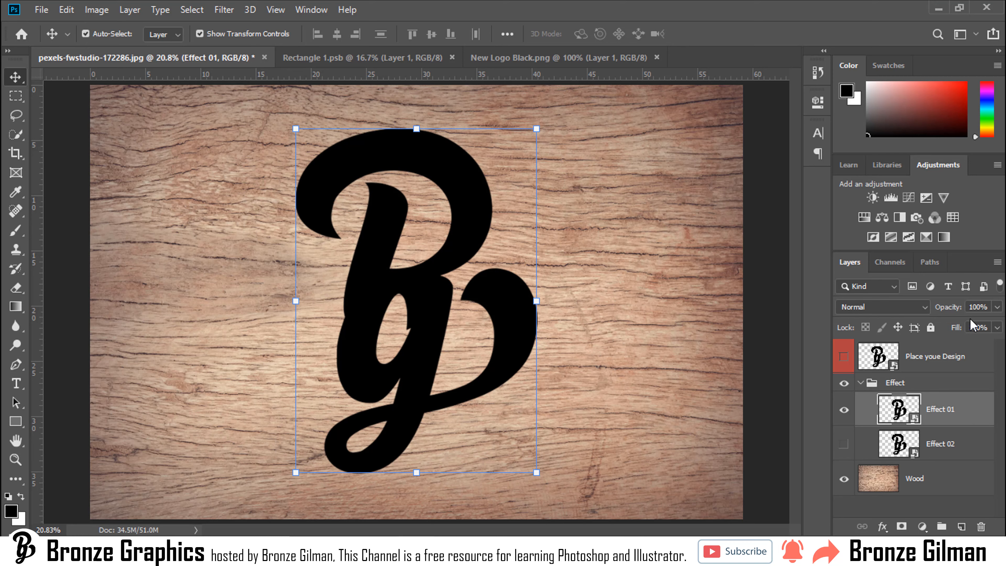
Step: Set the Effect 01 layer's opacity to 30% and its fill to 0%
left_click(986, 307)
type("30")
left_click(978, 328)
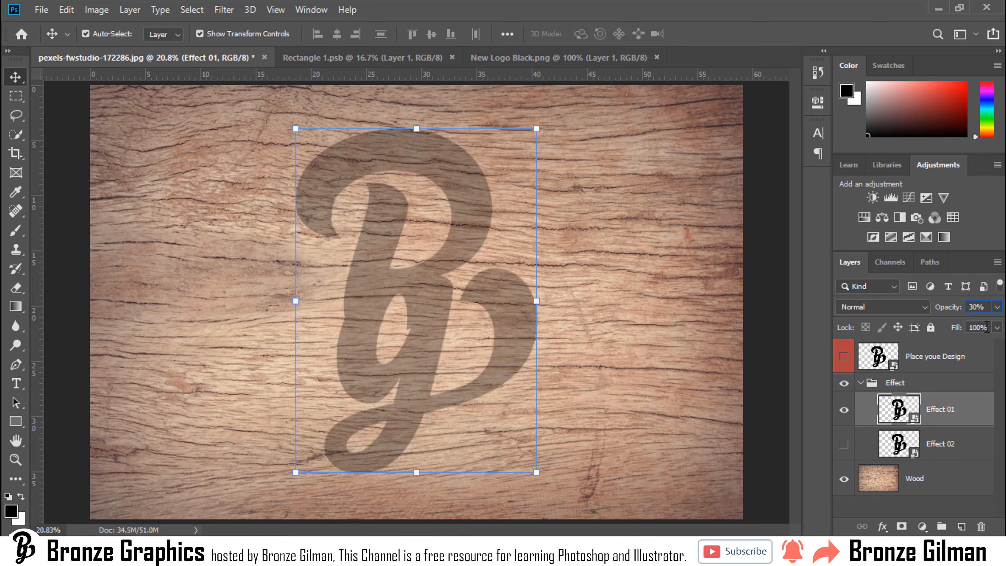
type("0")
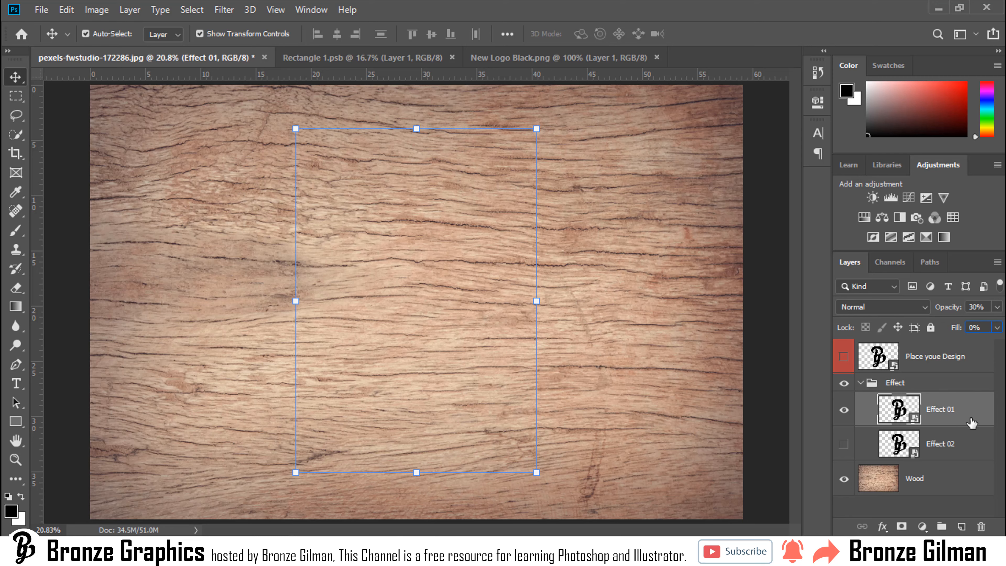
key("Return")
Step: Add Bevel & Emboss to the Effect 01 layer as a smooth Inner Bevel, depth 100%, direction Down, size 15 px, soften 12 px
double_click(973, 417)
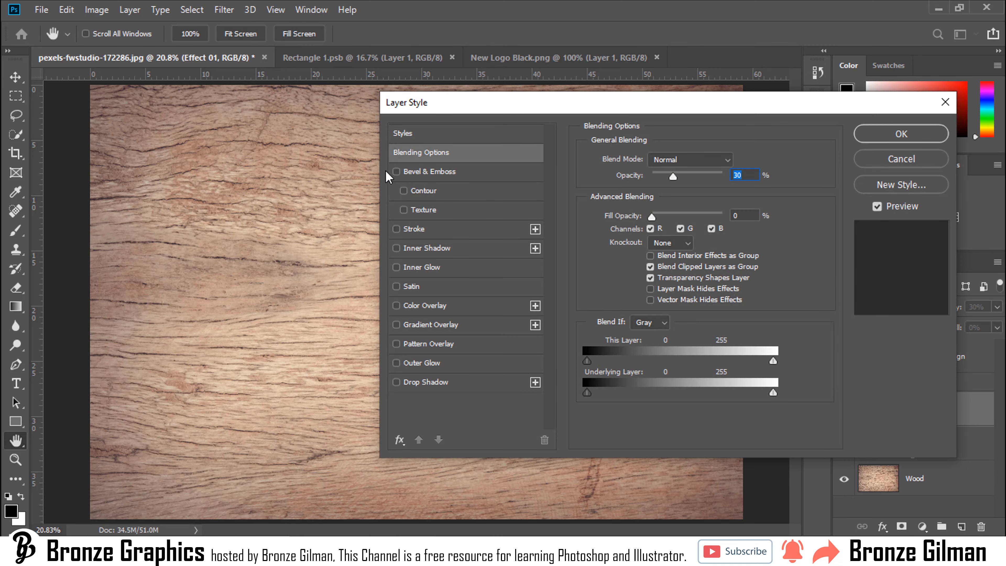
left_click(466, 175)
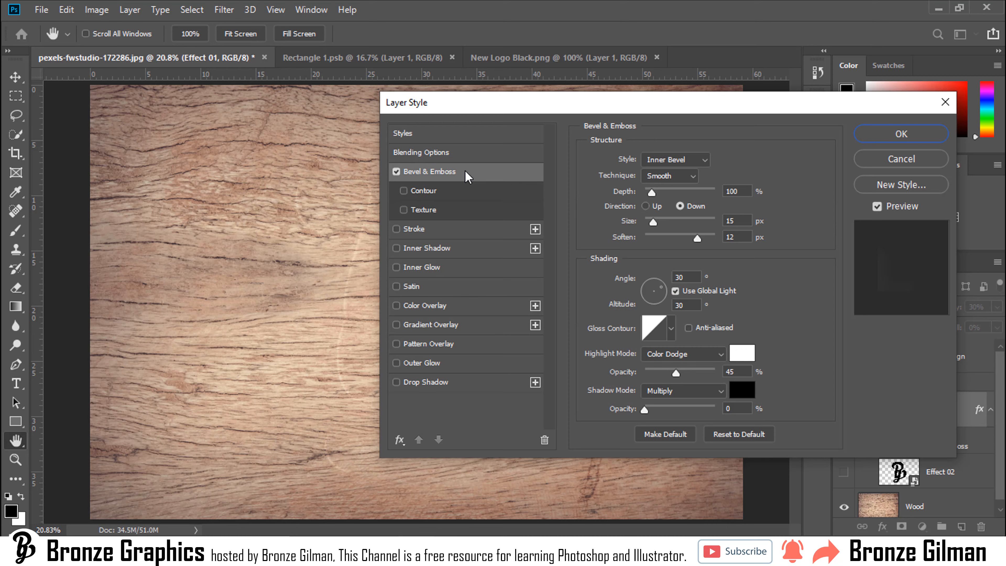
left_click(687, 161)
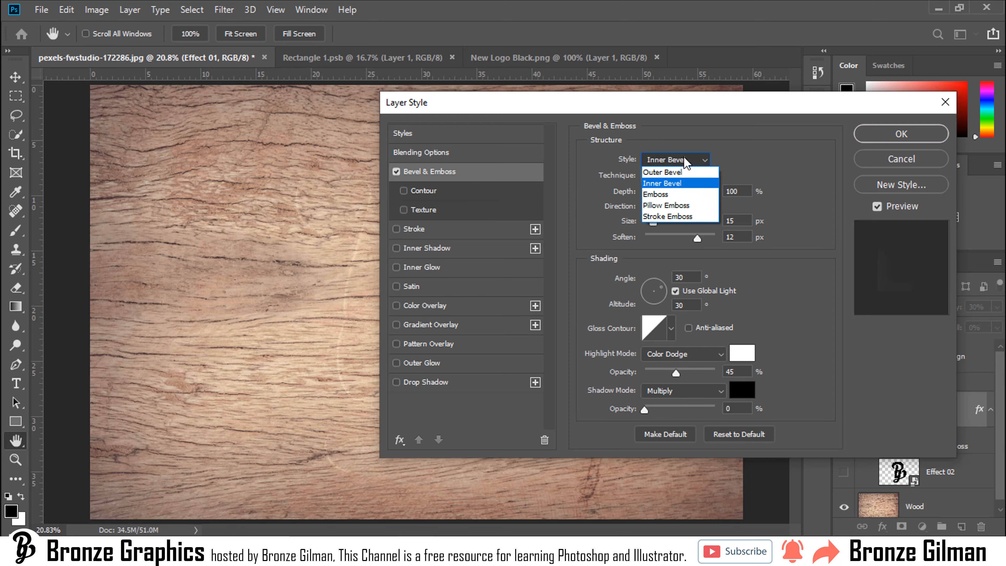
left_click(683, 183)
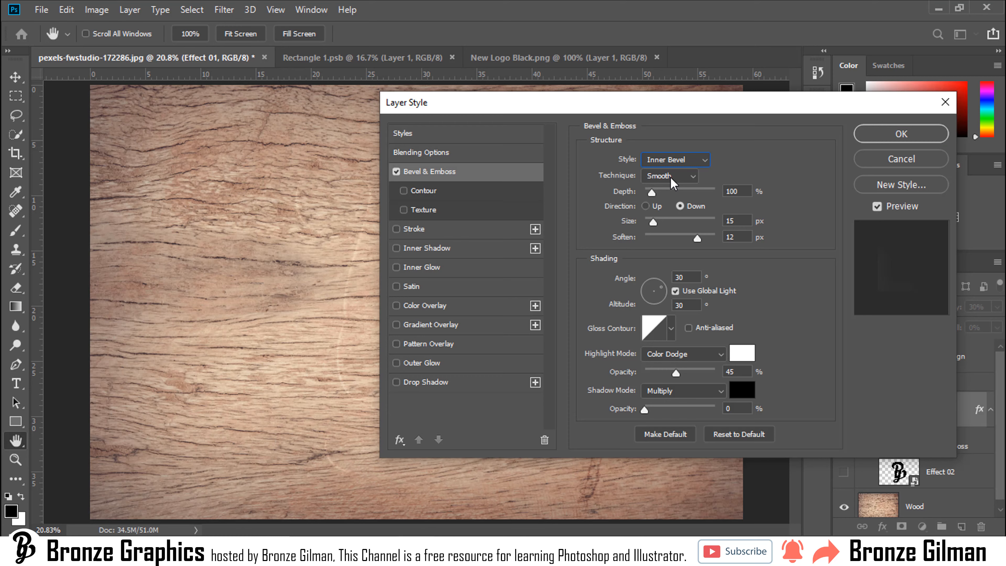
left_click(743, 194)
left_click(736, 221)
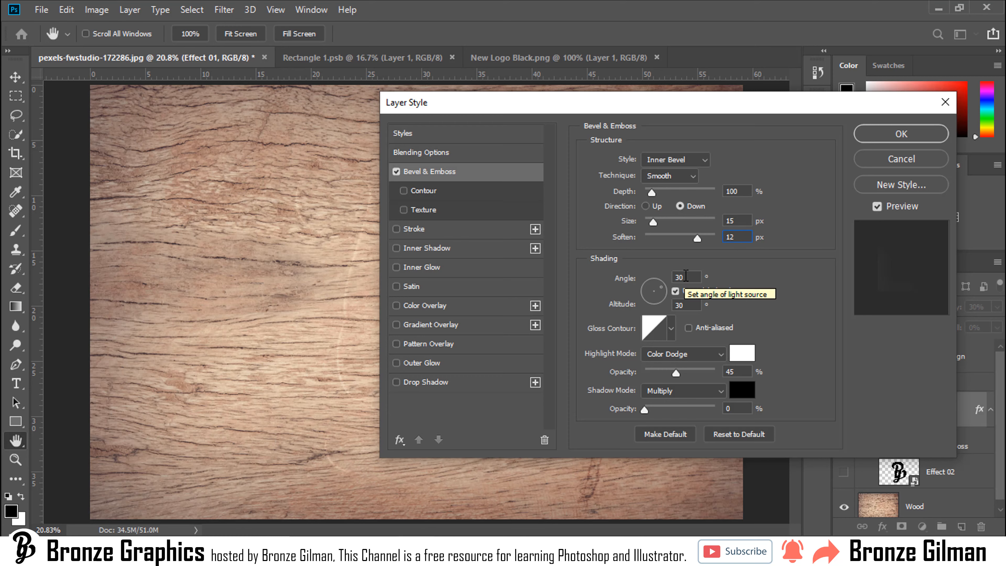
Step: Set the Effect 01 bevel's light angle to 45° and its altitude to 0°
left_click_drag(686, 275, 671, 278)
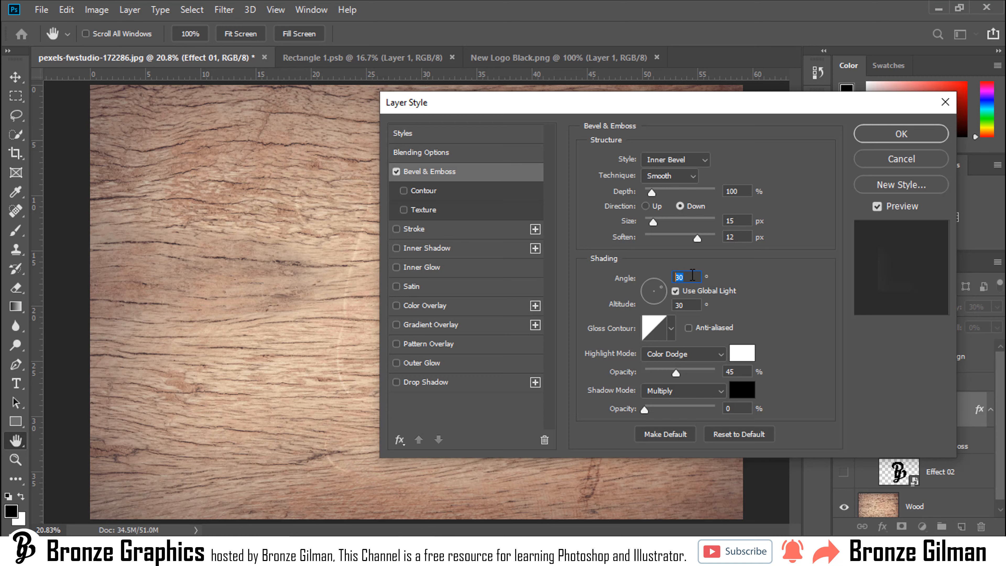
type("45")
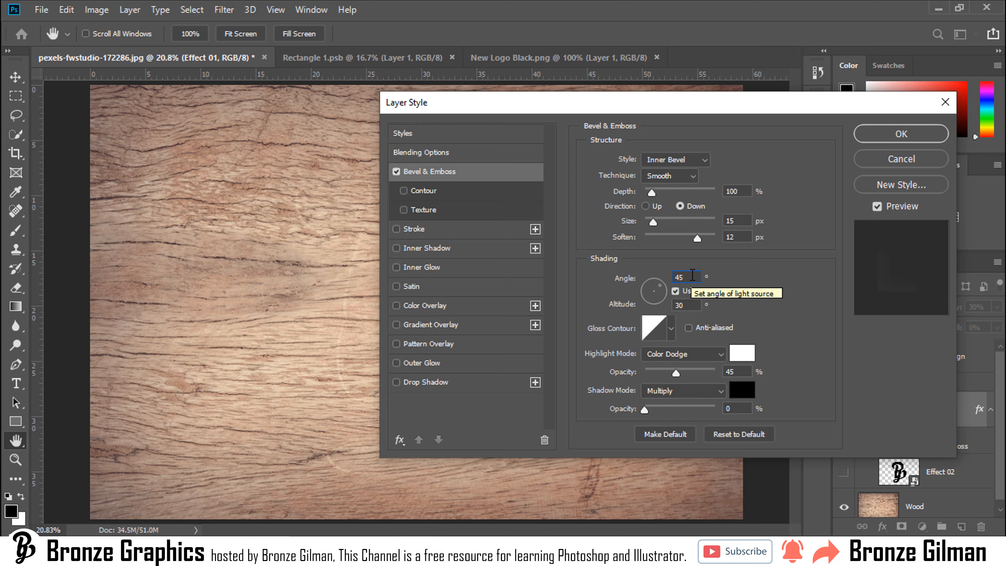
left_click_drag(685, 306, 665, 306)
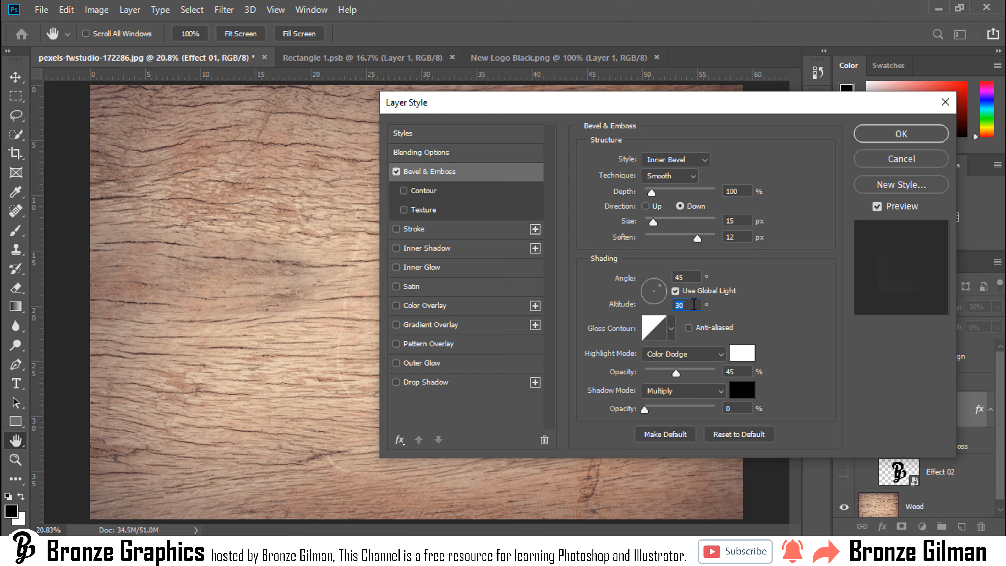
type("0")
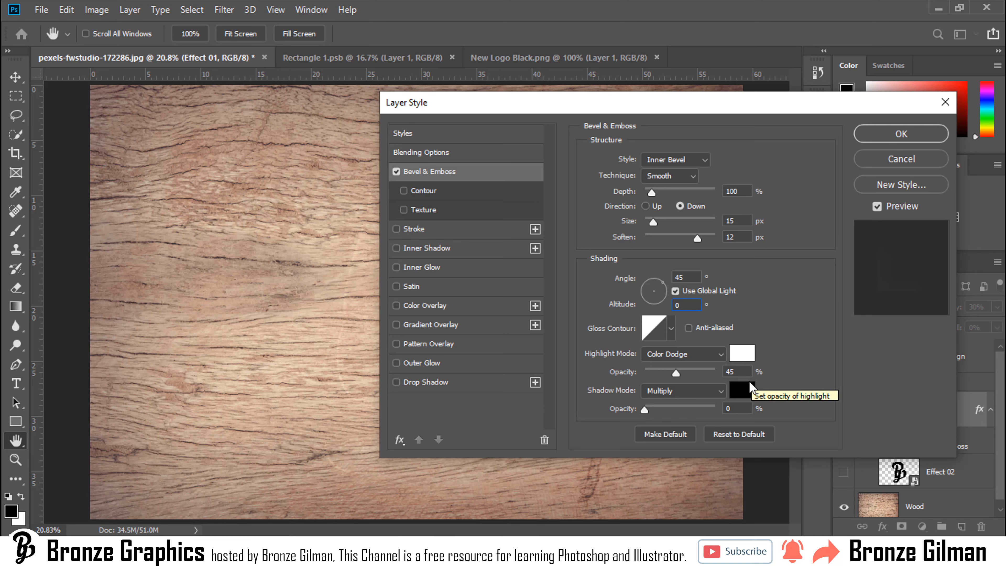
Step: Keep the bevel's highlight opacity at 45%, use a Multiply shadow at 0% opacity, and apply the Effect 01 layer style
left_click(746, 372)
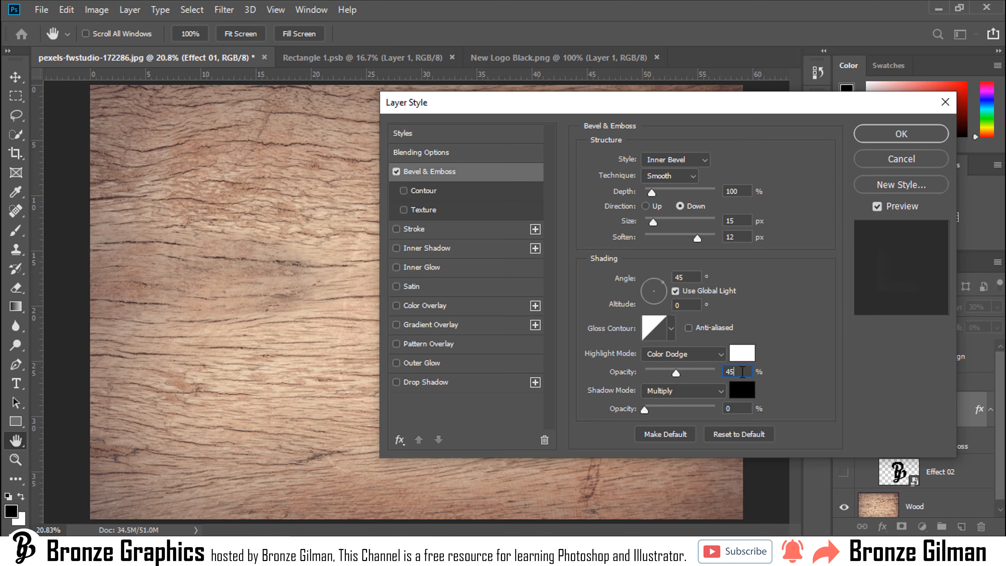
left_click(690, 392)
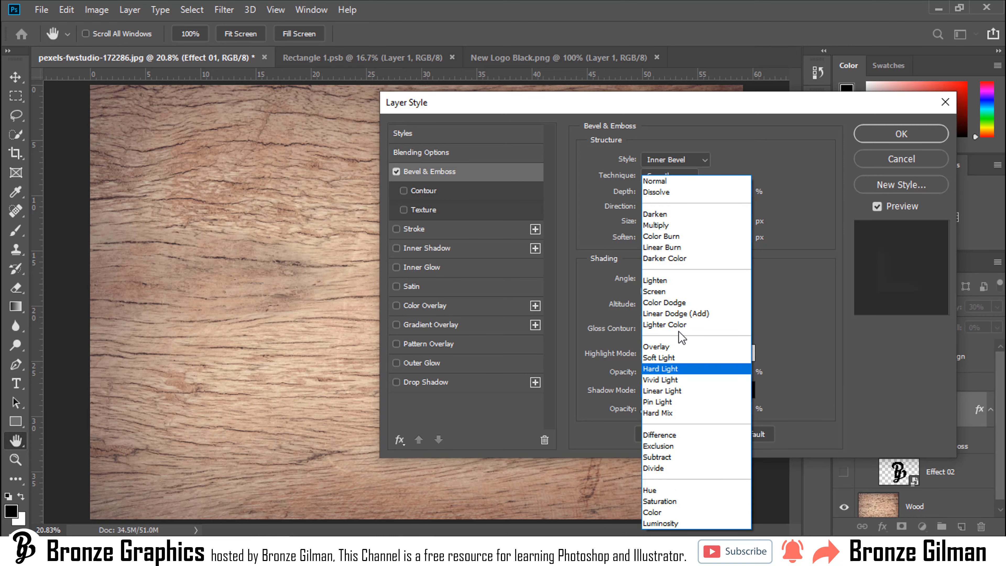
left_click(665, 225)
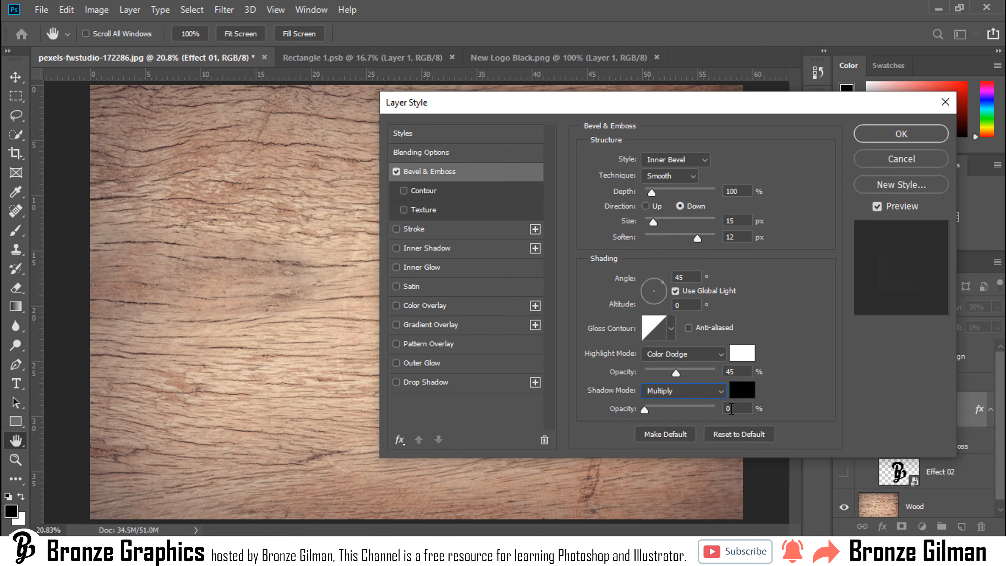
left_click(732, 408)
left_click(883, 137)
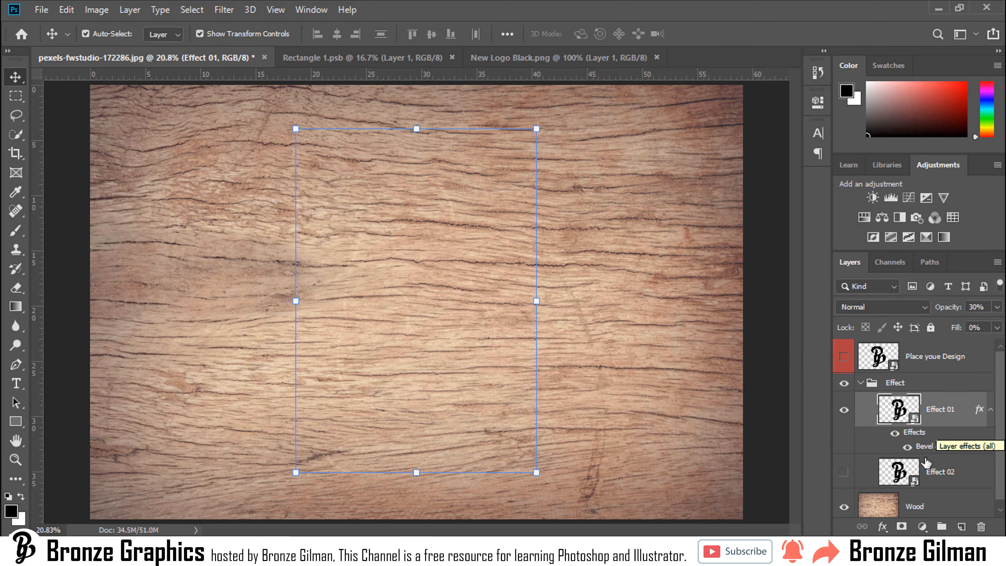
Step: Make the Effect 02 layer visible and set its fill to 0%
left_click(844, 473)
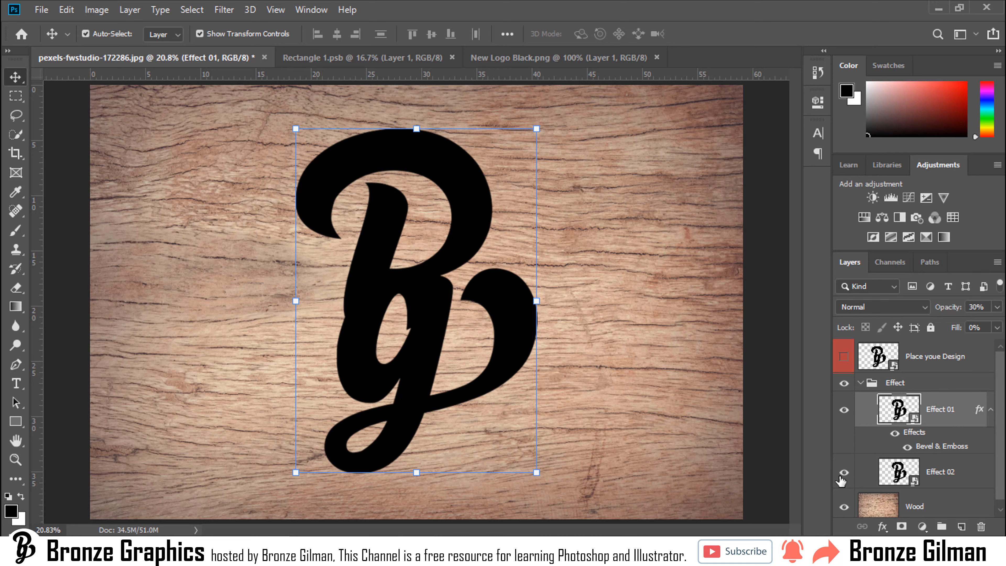
left_click(961, 482)
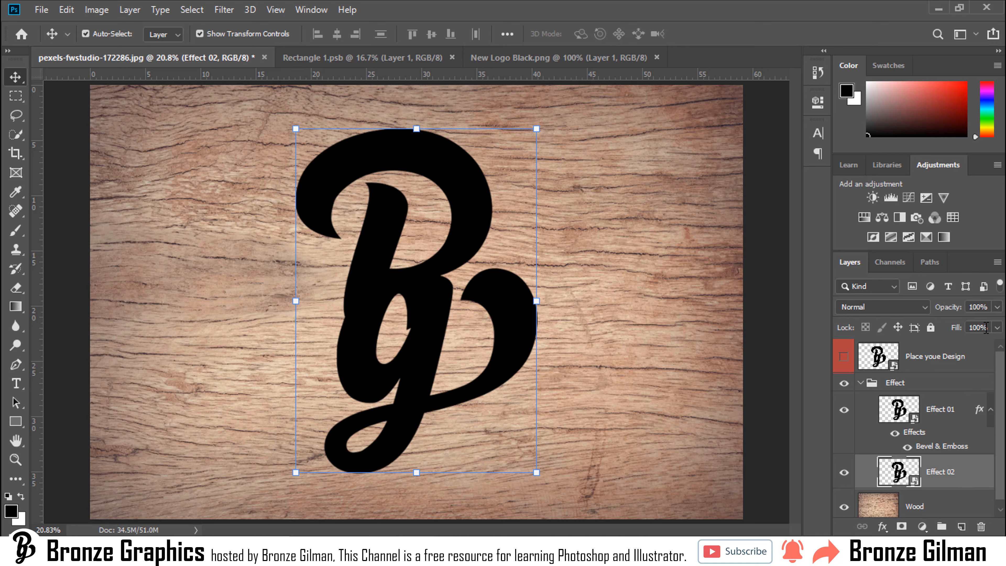
left_click_drag(987, 328, 964, 327)
type("0")
key("Return")
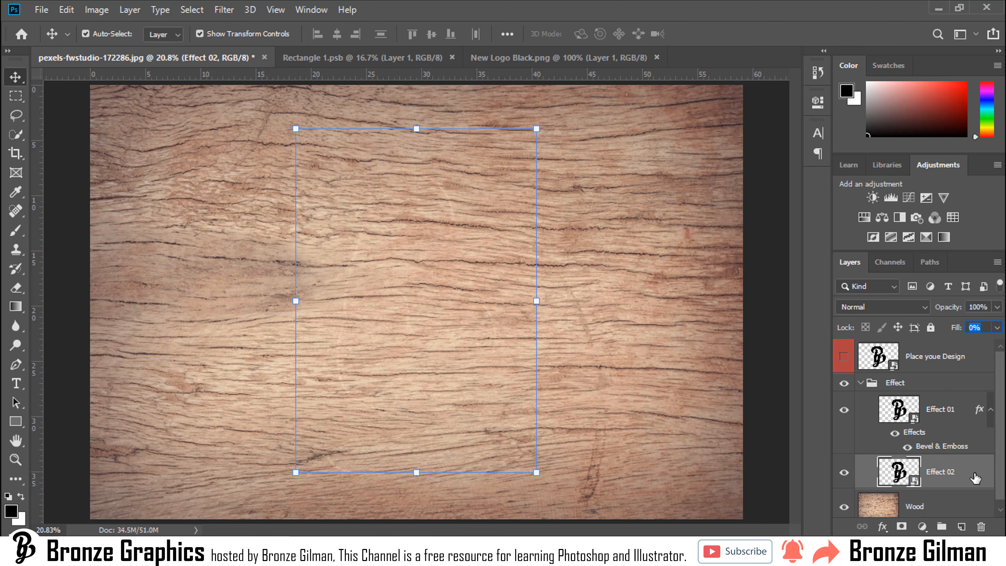
Step: Add Bevel & Emboss to the Effect 02 layer with the Emboss style, depth 50%, size 10 px and soften 10 px
double_click(975, 475)
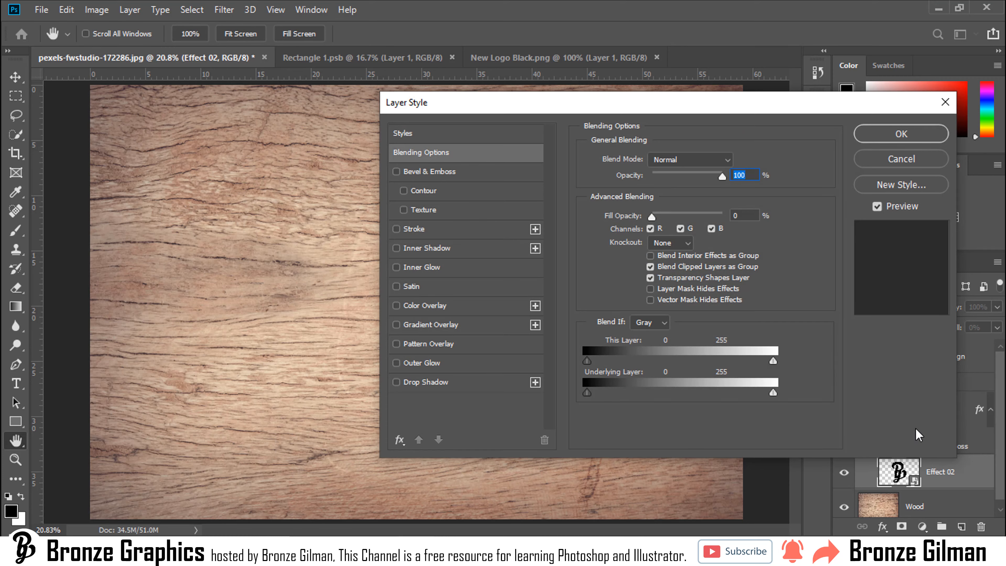
left_click(450, 178)
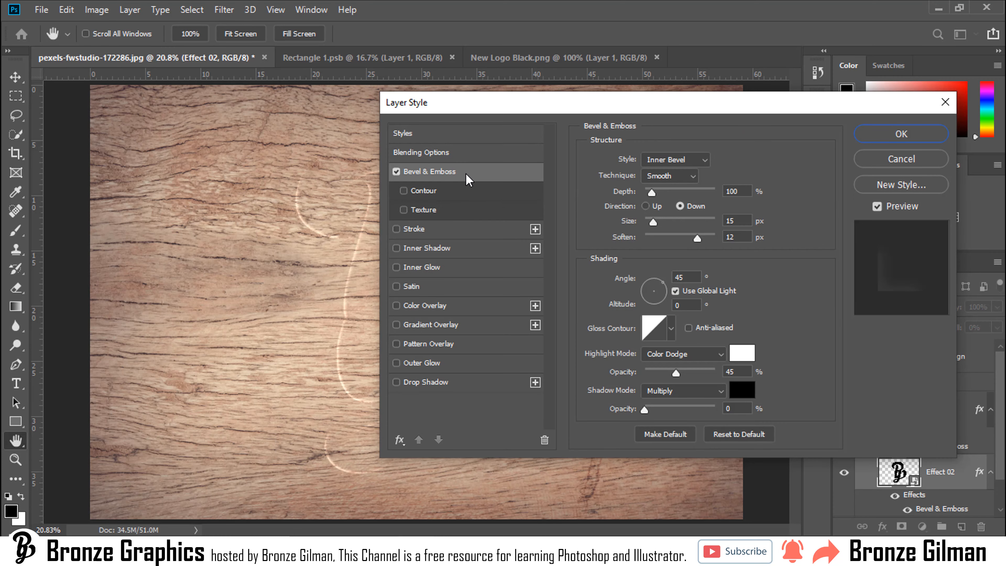
left_click(670, 163)
left_click(669, 194)
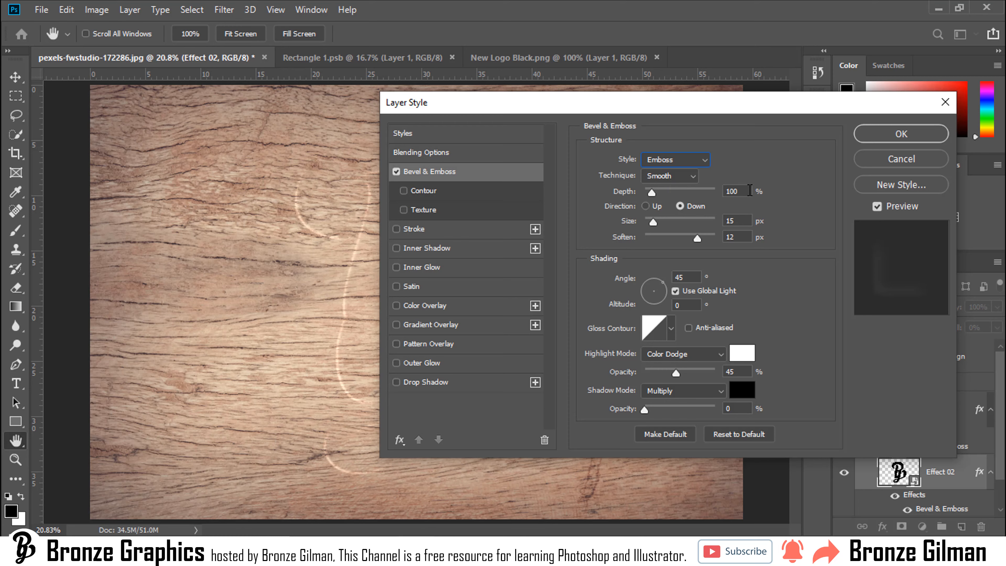
left_click_drag(745, 192, 720, 193)
type("50")
left_click(739, 218)
type("10")
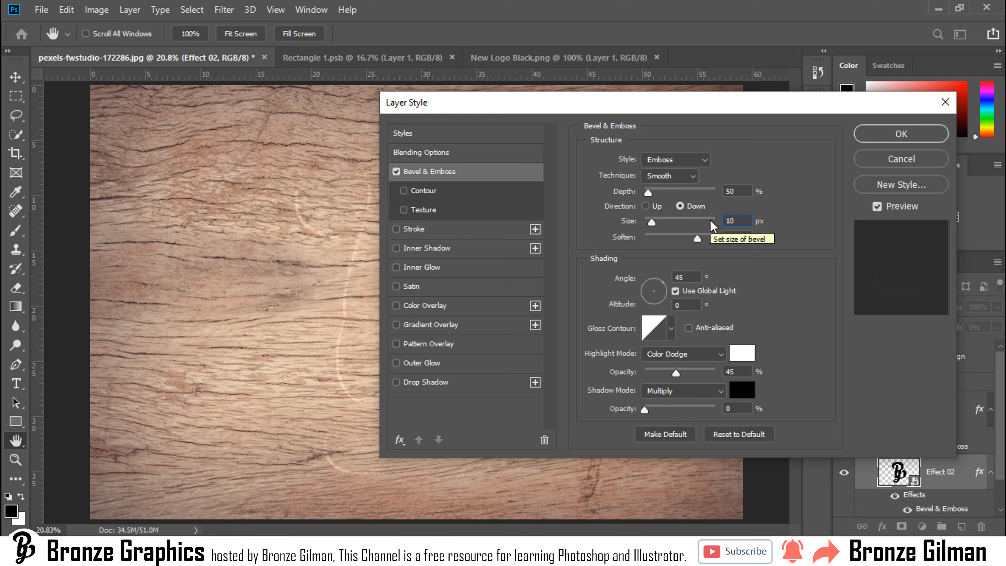
key("Tab")
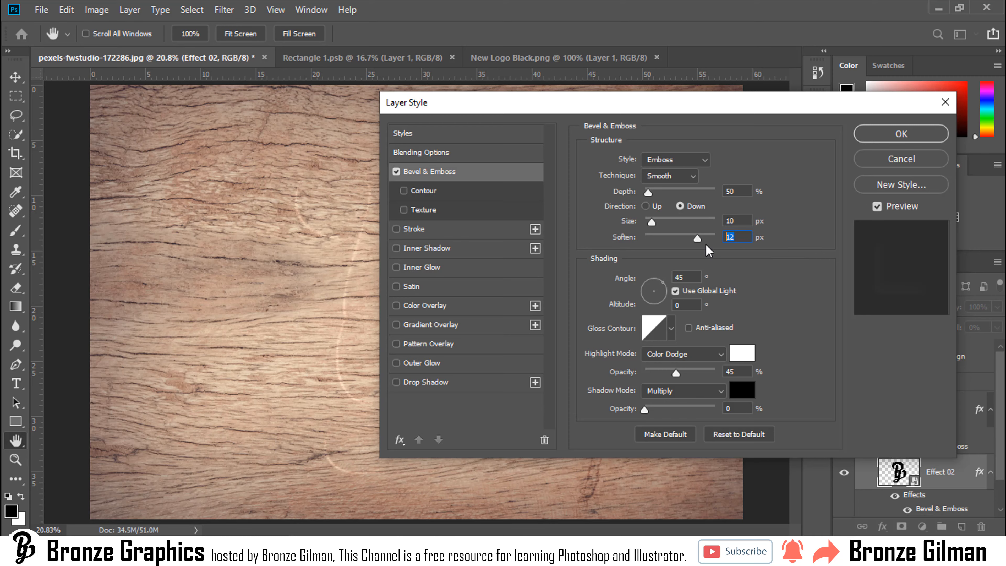
type("10")
Step: Set the Effect 02 bevel's altitude to 20° and its highlight to Linear Dodge (Add) at 0% opacity
double_click(678, 306)
type("20")
left_click(678, 356)
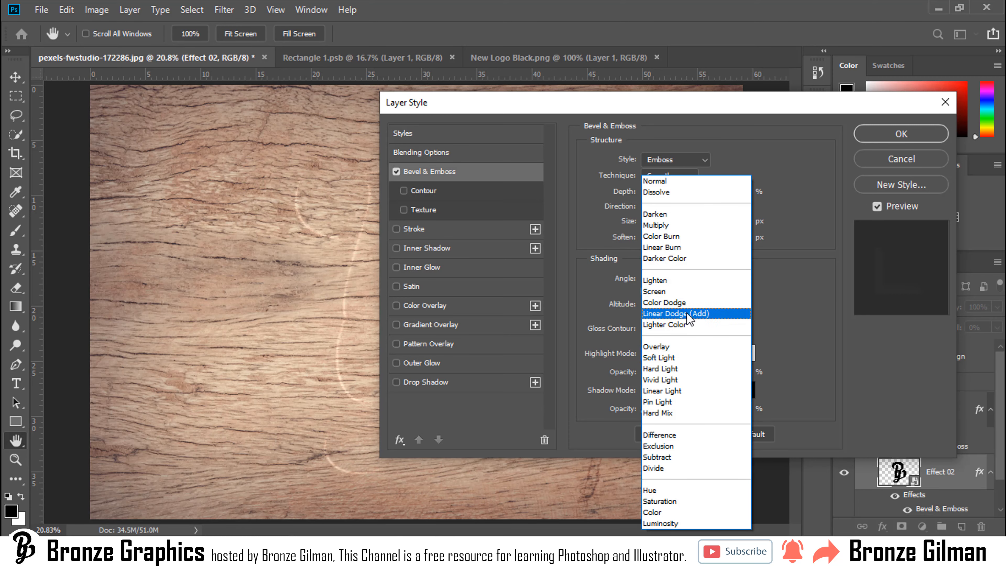
left_click(688, 315)
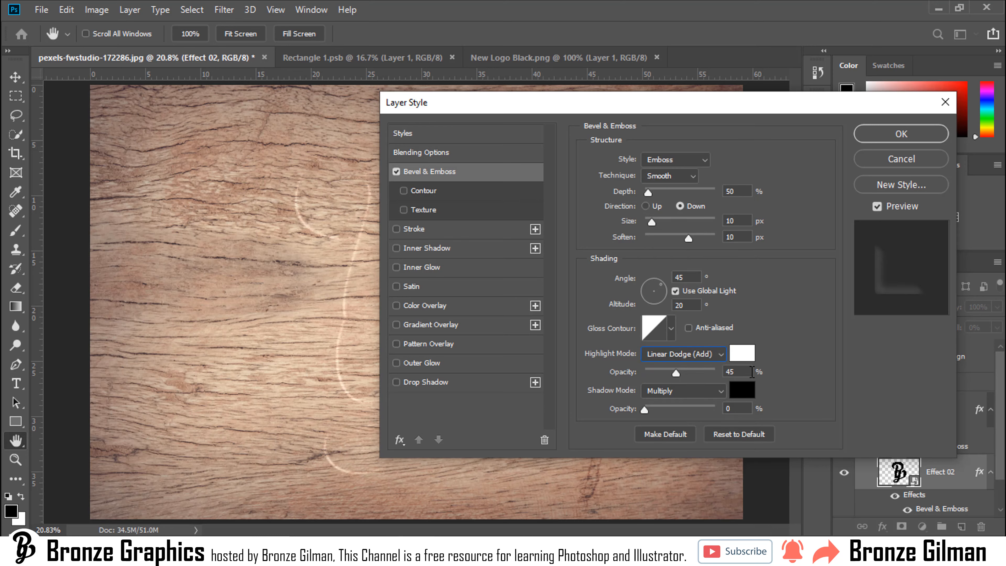
left_click(751, 371)
type("0")
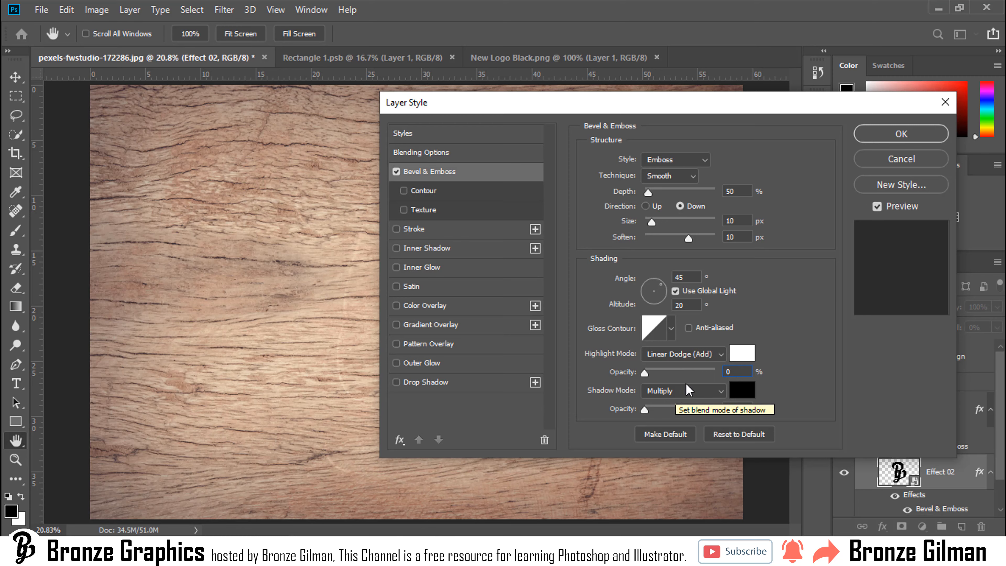
Step: Set the Effect 02 bevel's shadow mode to Linear Burn with 40% opacity
left_click(689, 391)
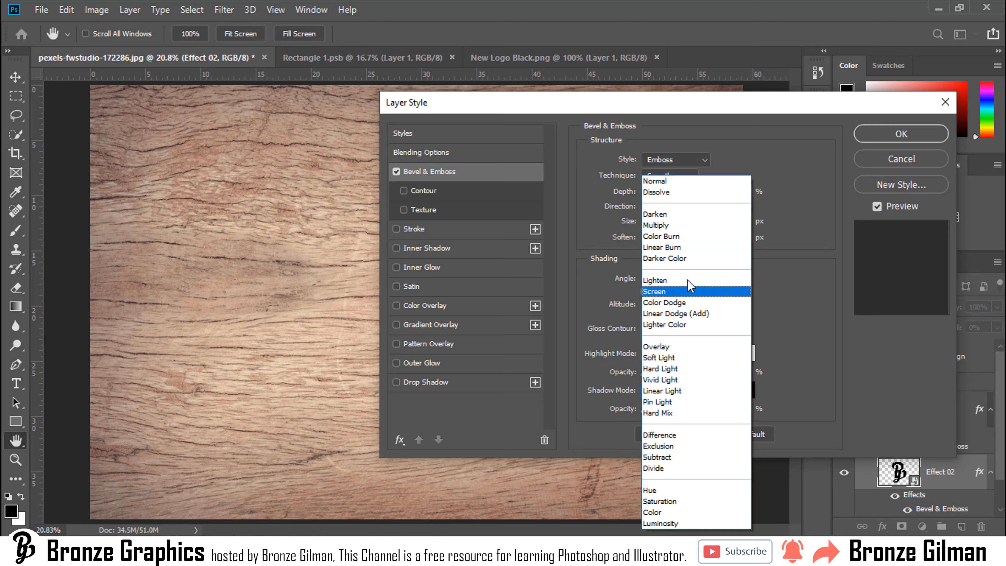
left_click(683, 248)
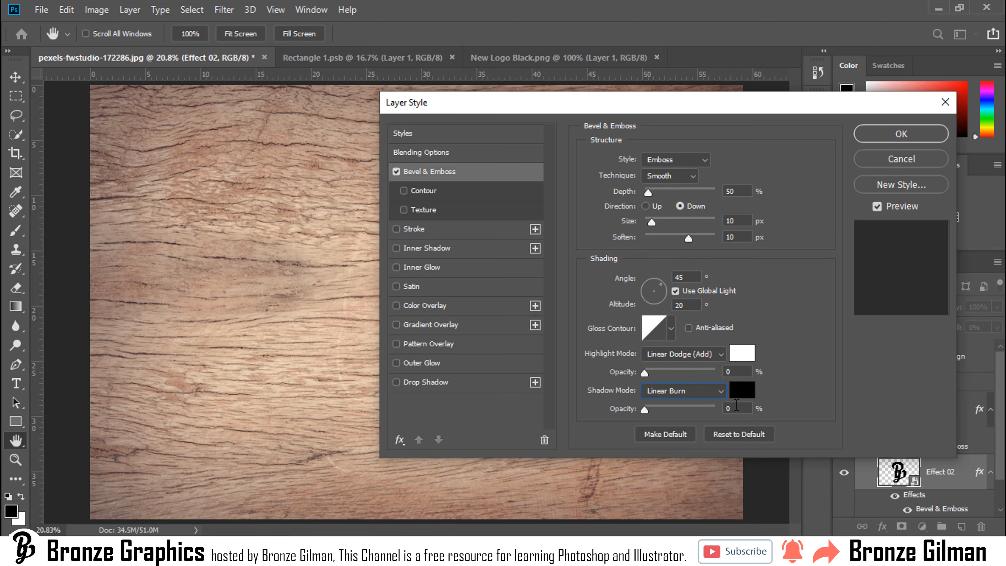
double_click(743, 412)
type("40")
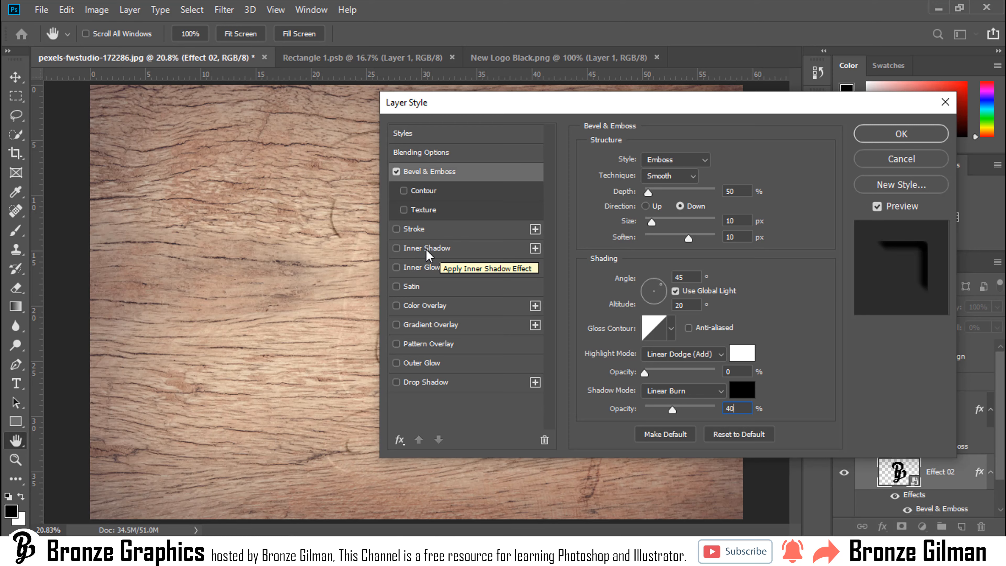
Step: Enable an Inner Shadow on the Effect 02 layer and set its color to black (000000)
left_click(396, 249)
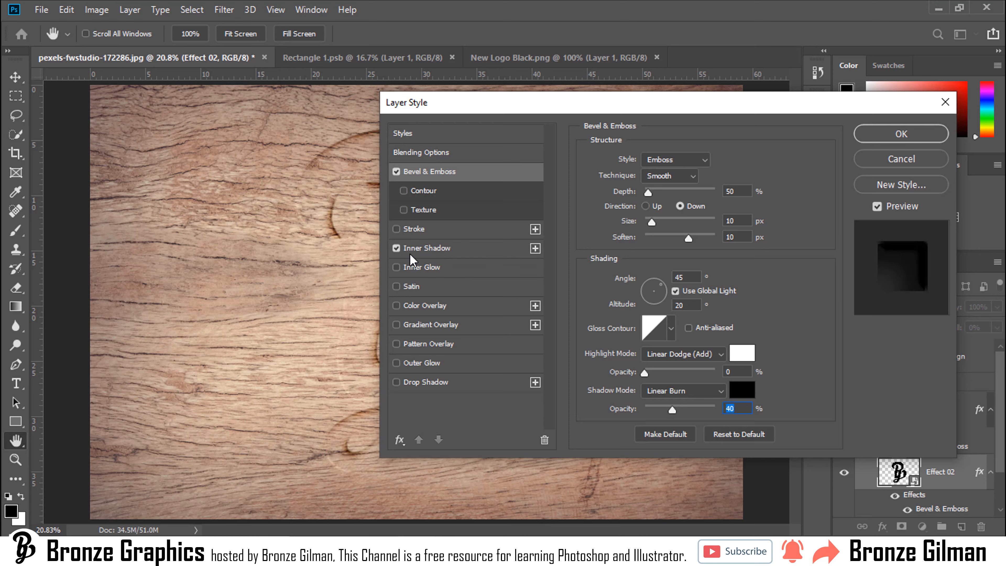
left_click(463, 255)
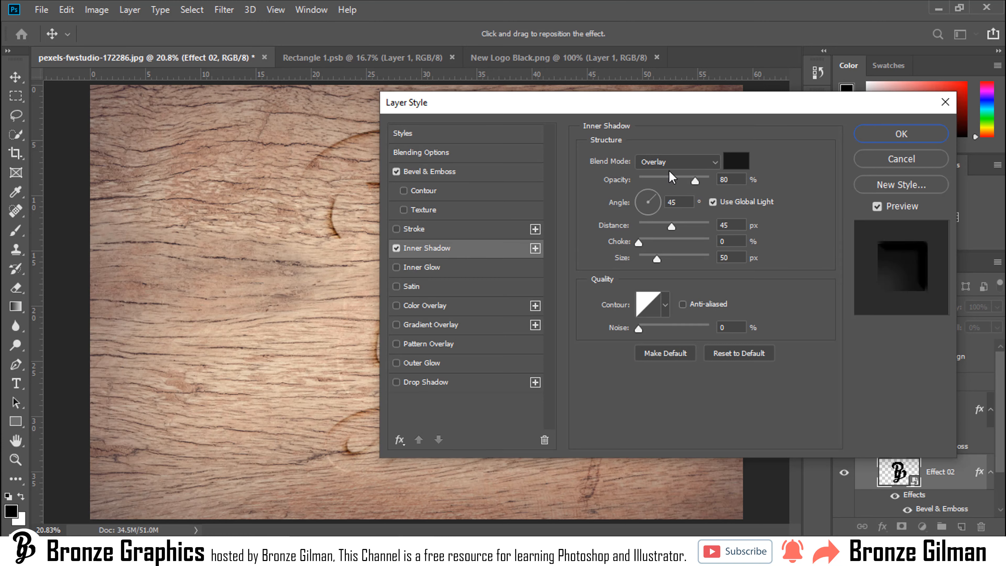
left_click(733, 160)
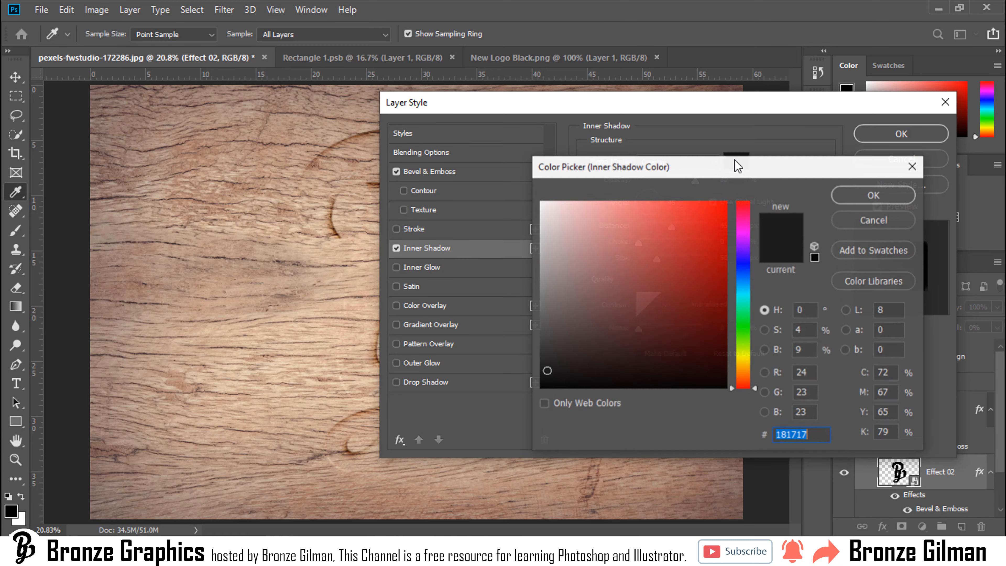
left_click_drag(537, 338, 516, 398)
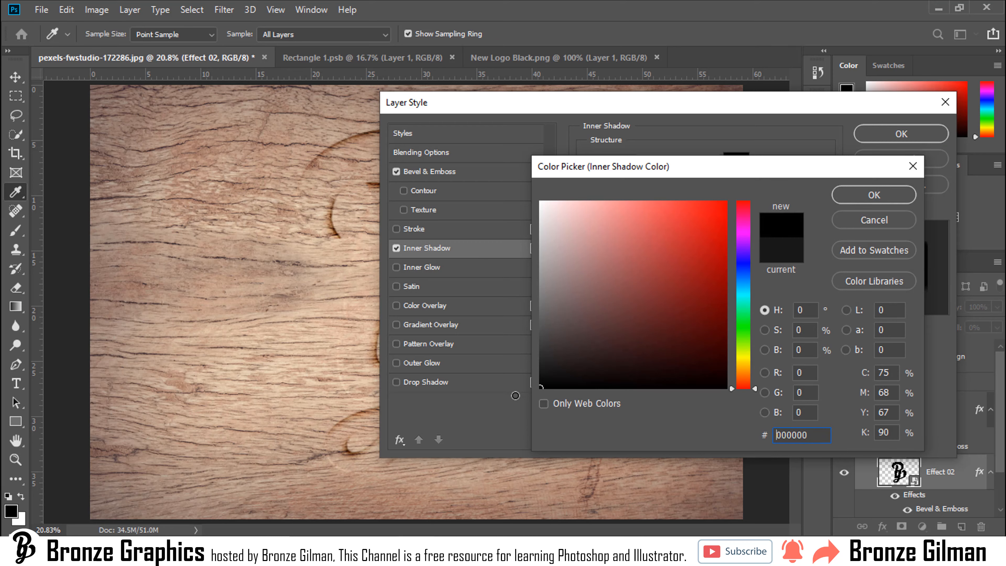
left_click(856, 197)
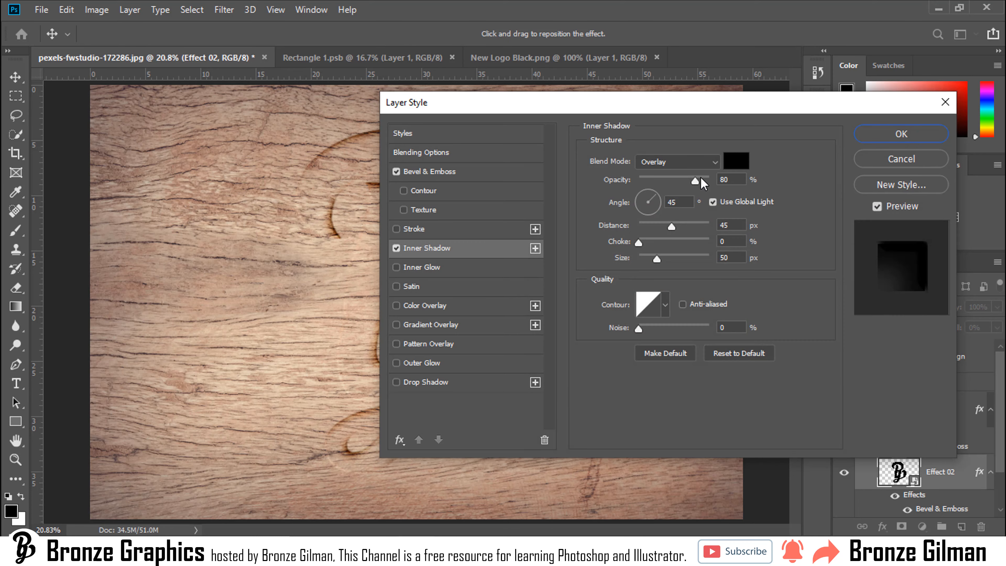
Step: Set the Inner Shadow's blend mode to Linear Burn and its opacity to 24%
left_click(679, 163)
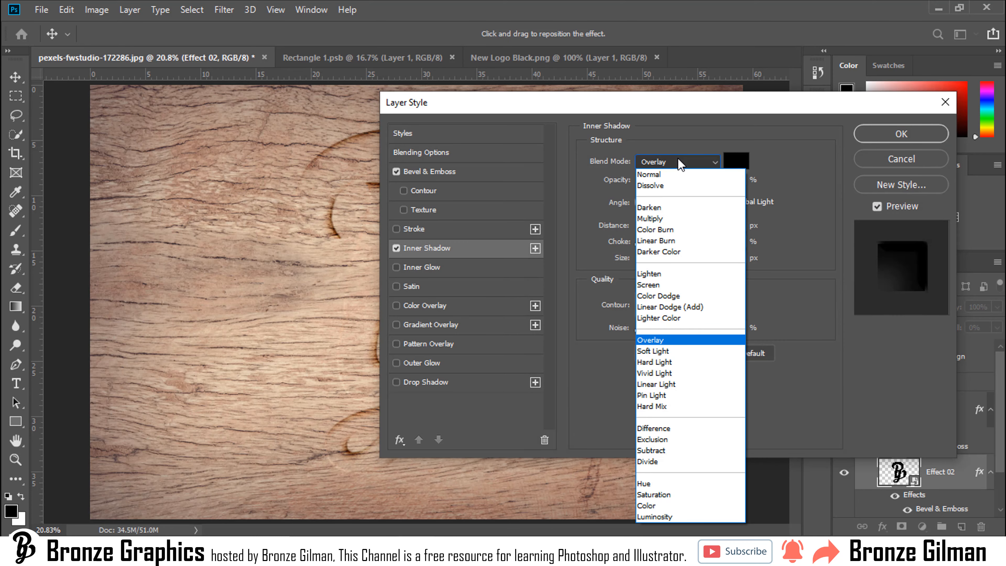
left_click(663, 239)
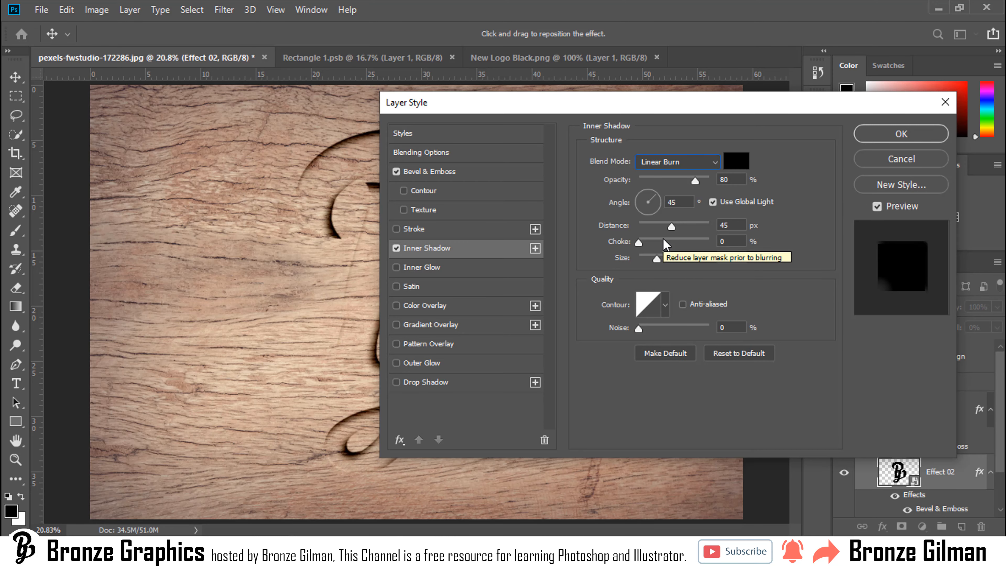
double_click(745, 180)
type("24")
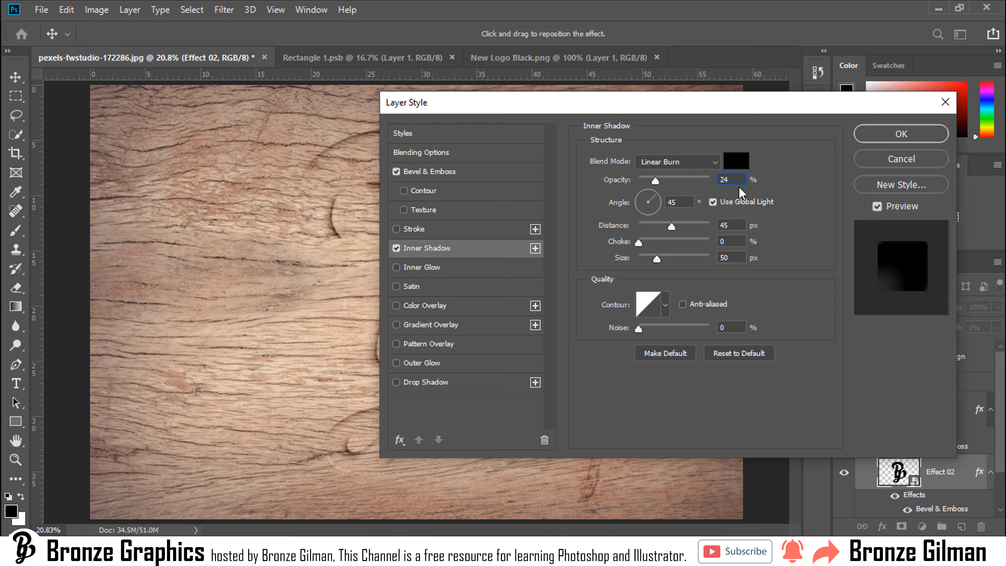
Step: Set the Inner Shadow's angle to 34°, its distance to 25 px and its size to 45 px
left_click_drag(685, 201, 669, 204)
type("34")
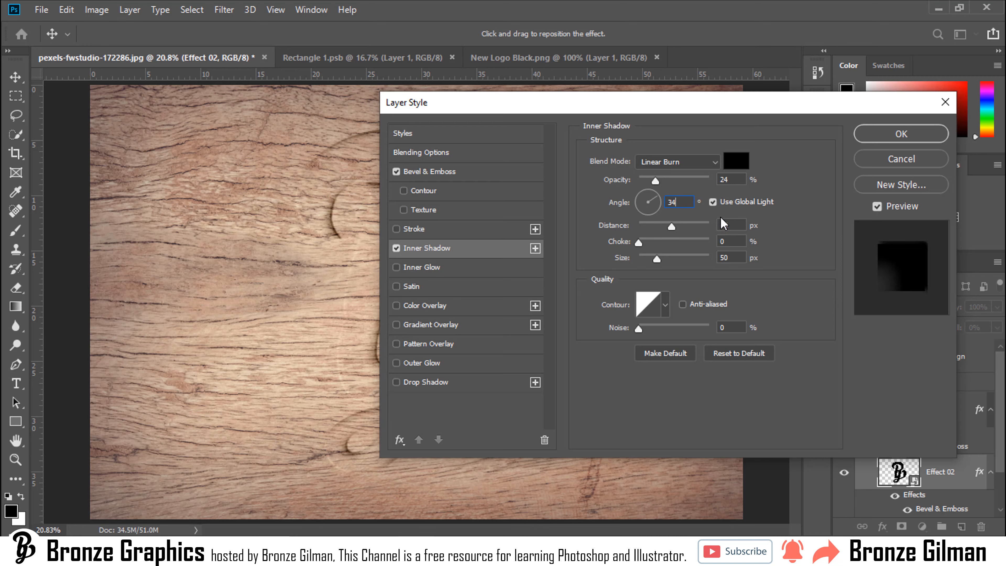
left_click_drag(729, 223, 747, 225)
type("258")
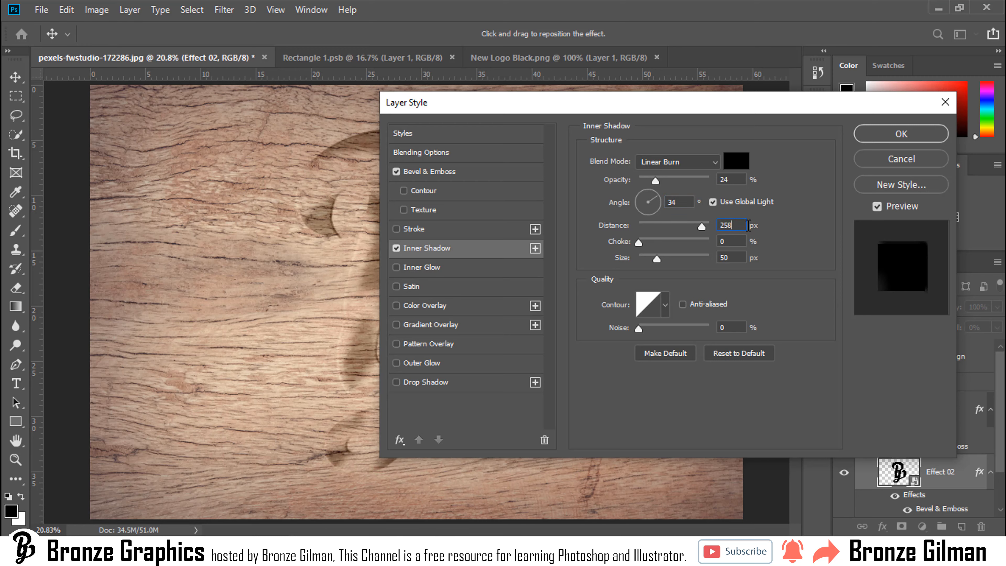
key("BackSpace")
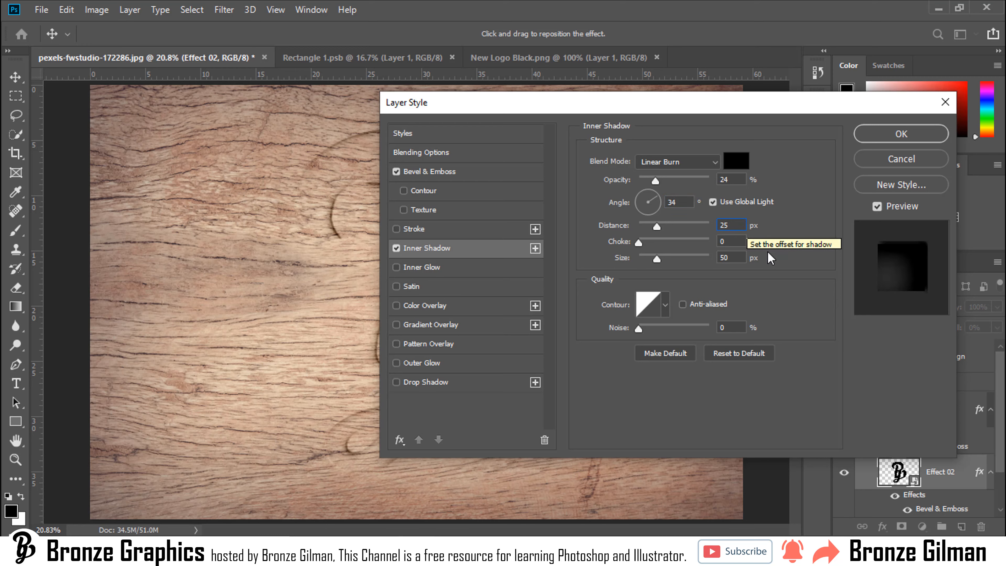
double_click(736, 260)
type("458")
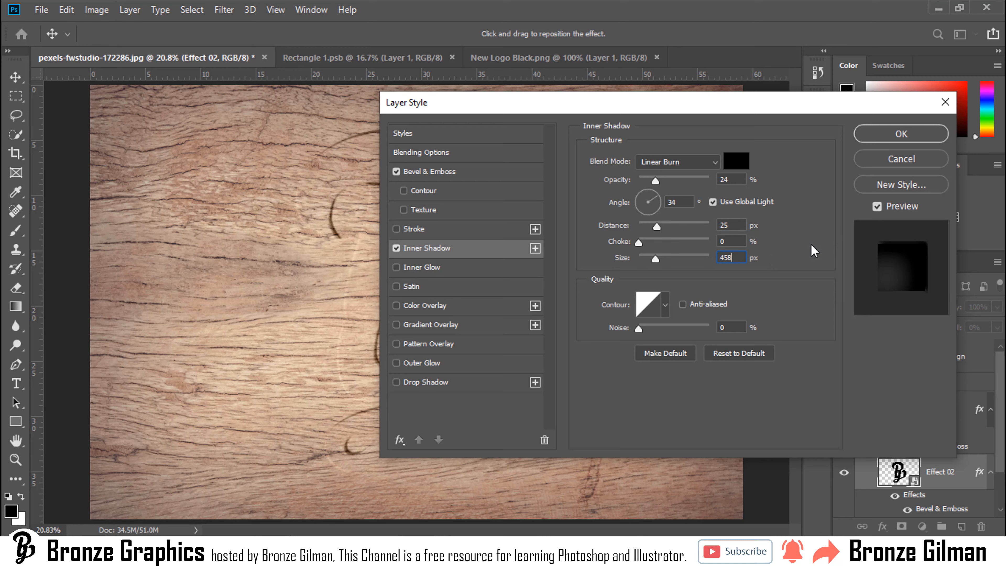
key("BackSpace")
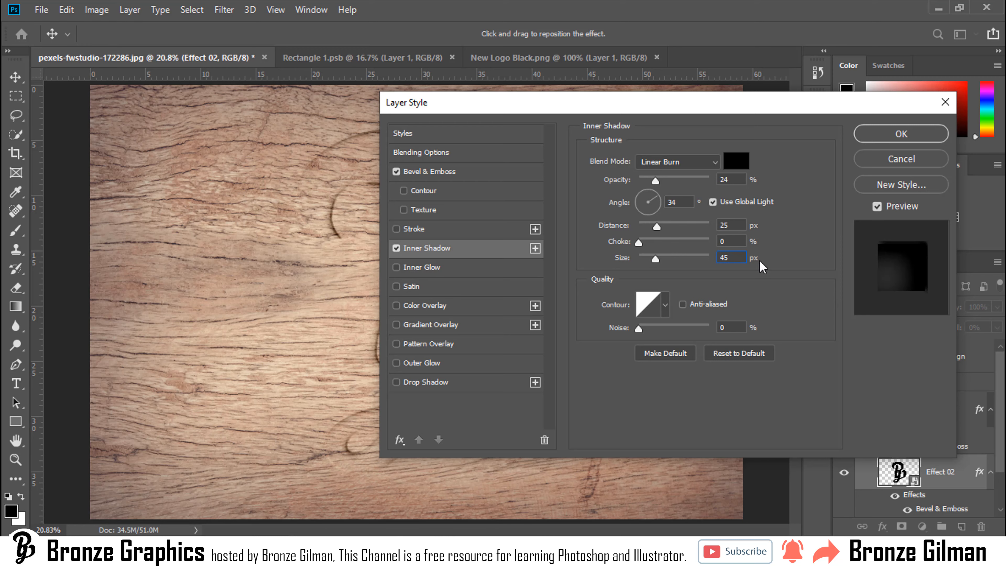
Step: Add a second Inner Shadow to the Effect 02 layer with Normal blend mode, white color and 10% opacity
left_click(535, 249)
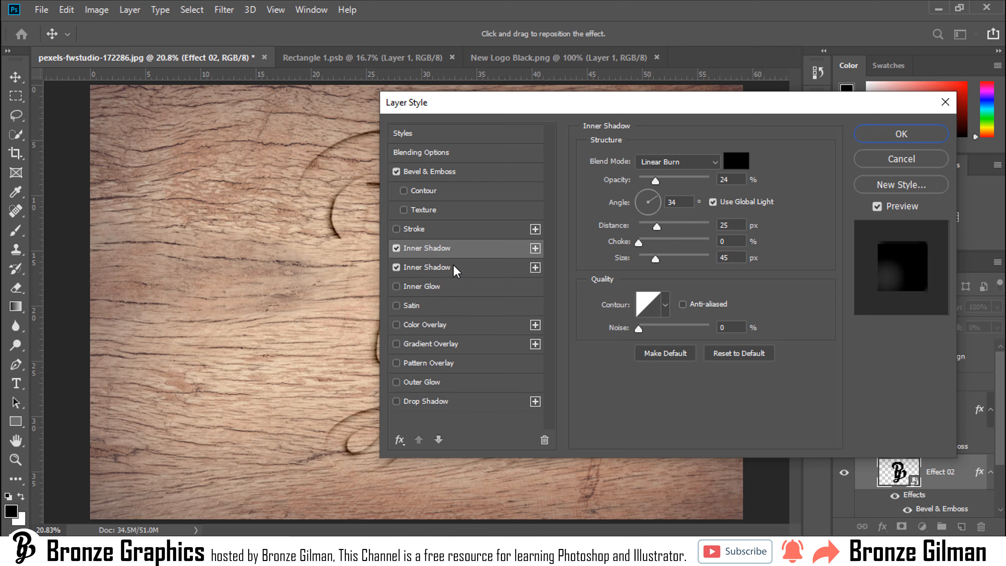
left_click(433, 271)
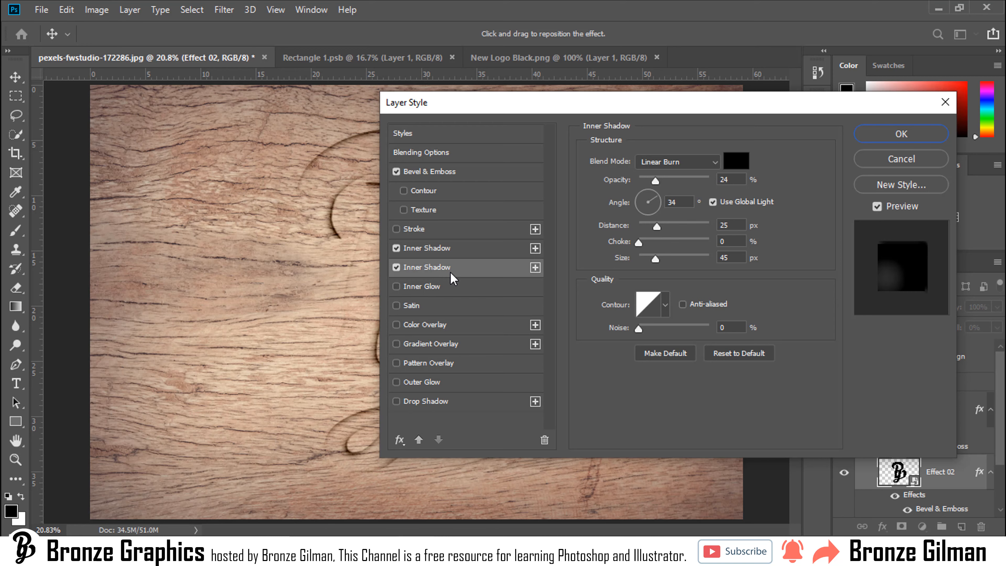
left_click(691, 170)
left_click(725, 166)
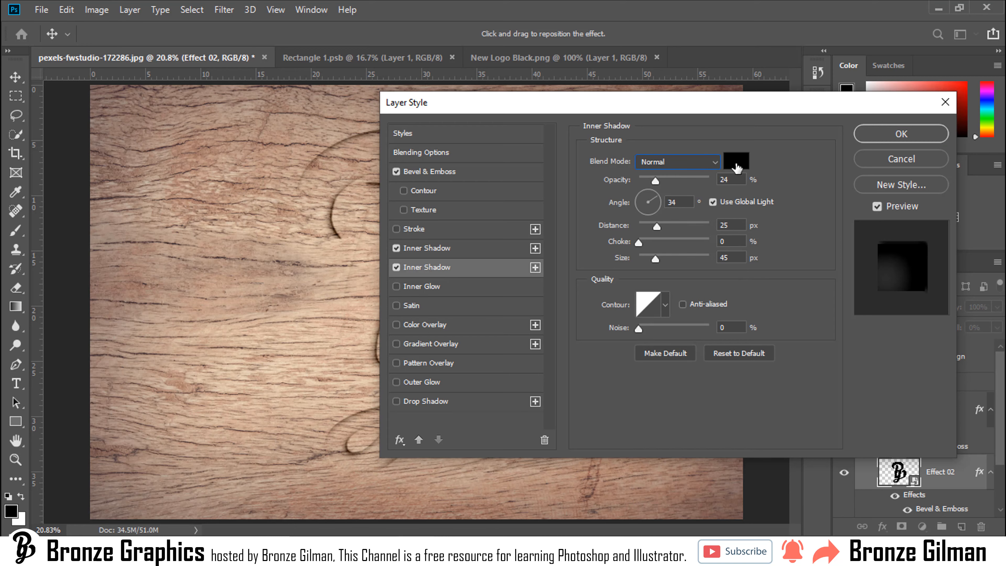
left_click(736, 167)
left_click_drag(731, 181, 701, 182)
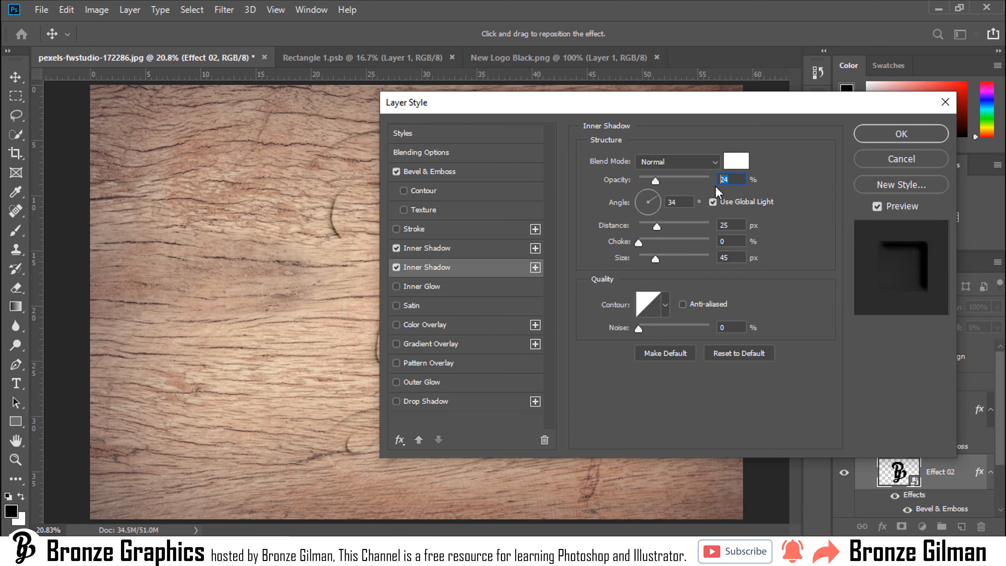
type("10")
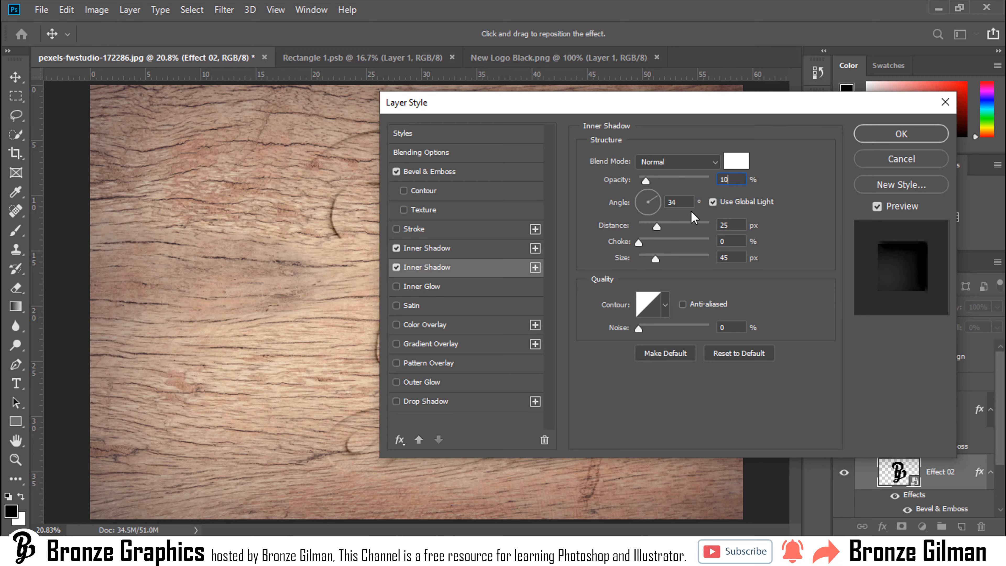
Step: Set the second Inner Shadow's angle to 120°, its distance to 20 px and its size to 30 px
left_click(667, 204)
type("123")
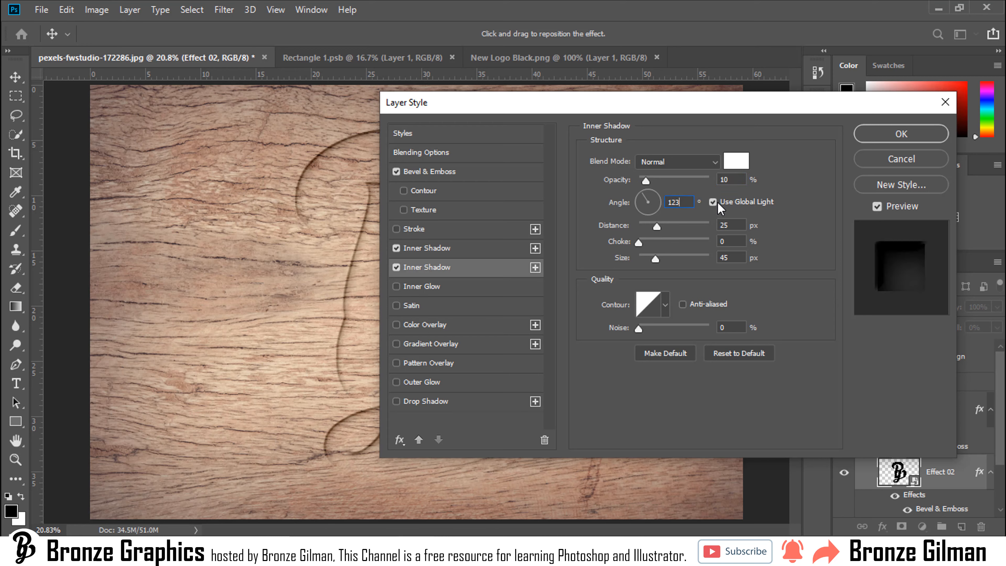
key("BackSpace")
type("0")
key("Tab")
type("20")
left_click(724, 258)
type("30")
Step: Add a third Inner Shadow to the Effect 02 layer and set its color to near-black (161414)
left_click(535, 270)
left_click(459, 287)
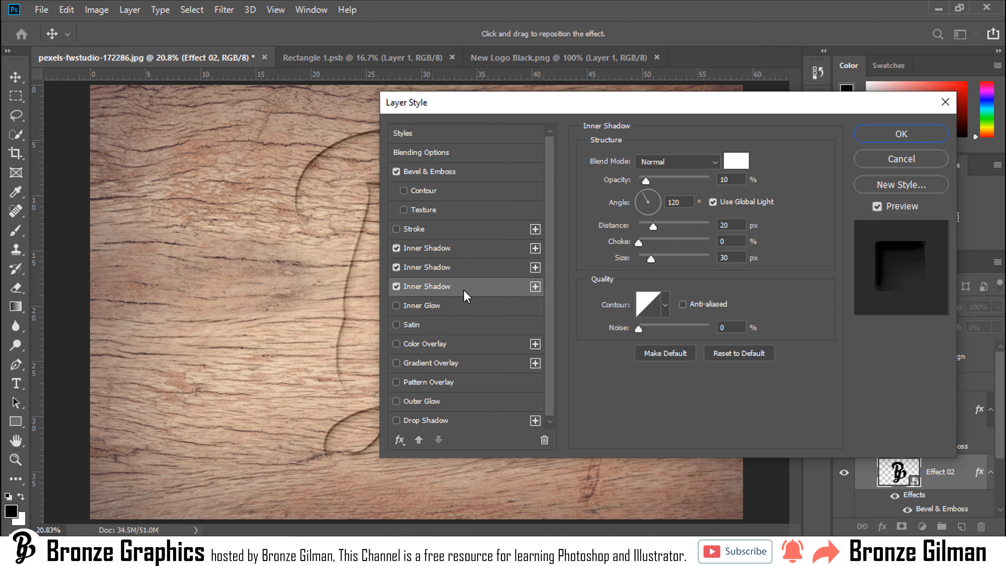
left_click(736, 161)
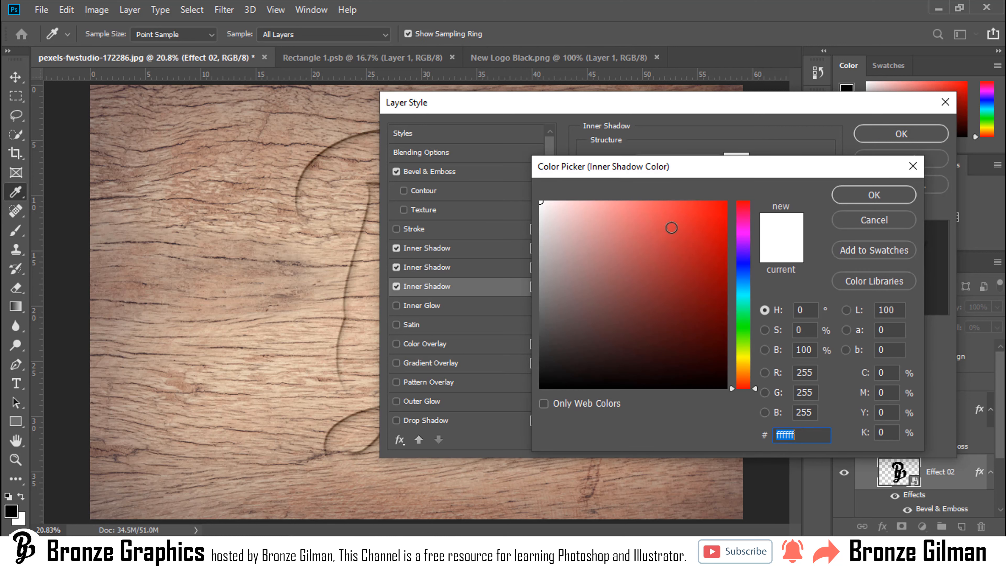
left_click_drag(559, 351, 553, 372)
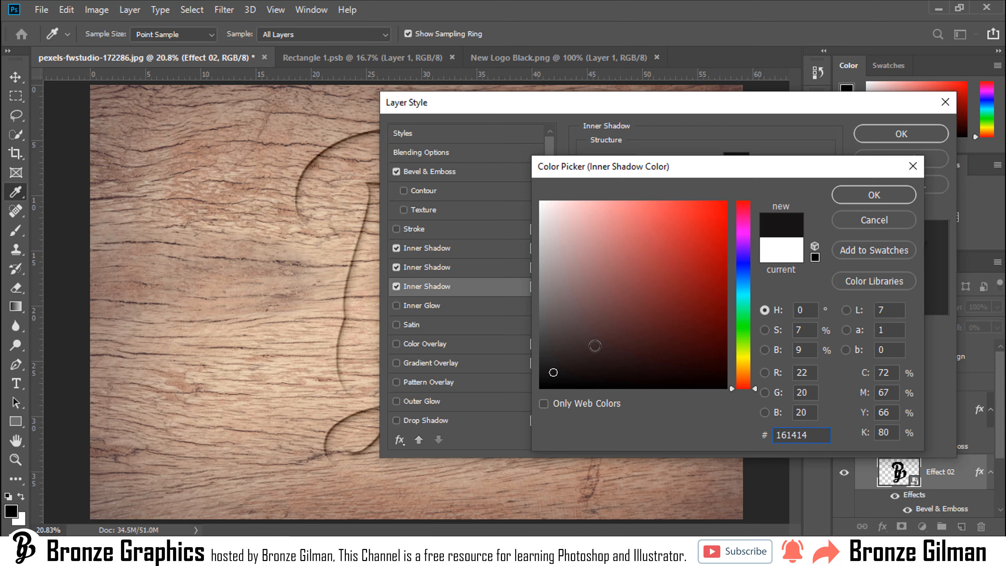
left_click(873, 196)
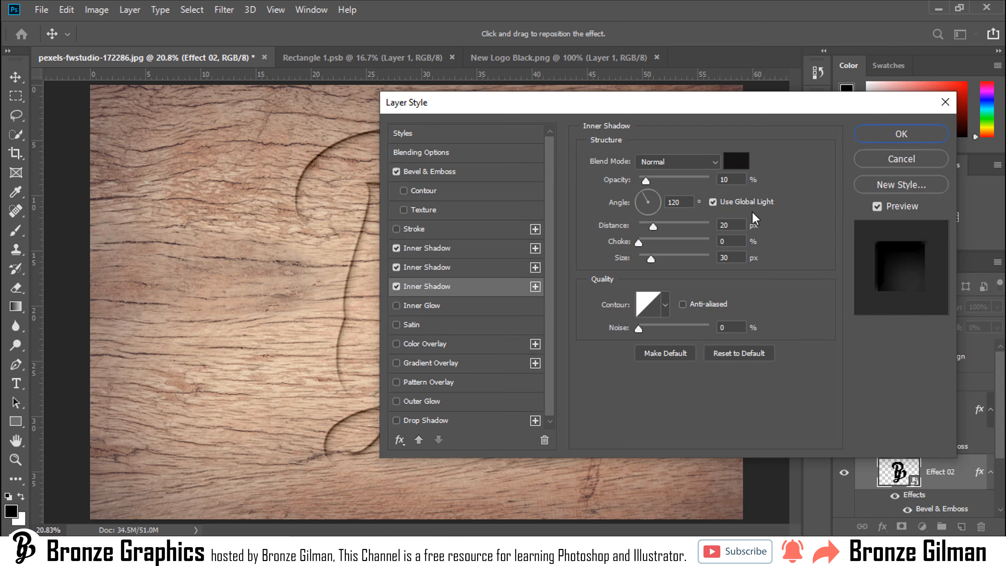
Step: Set the third Inner Shadow's blend mode to Overlay and its opacity to 80%
left_click(682, 164)
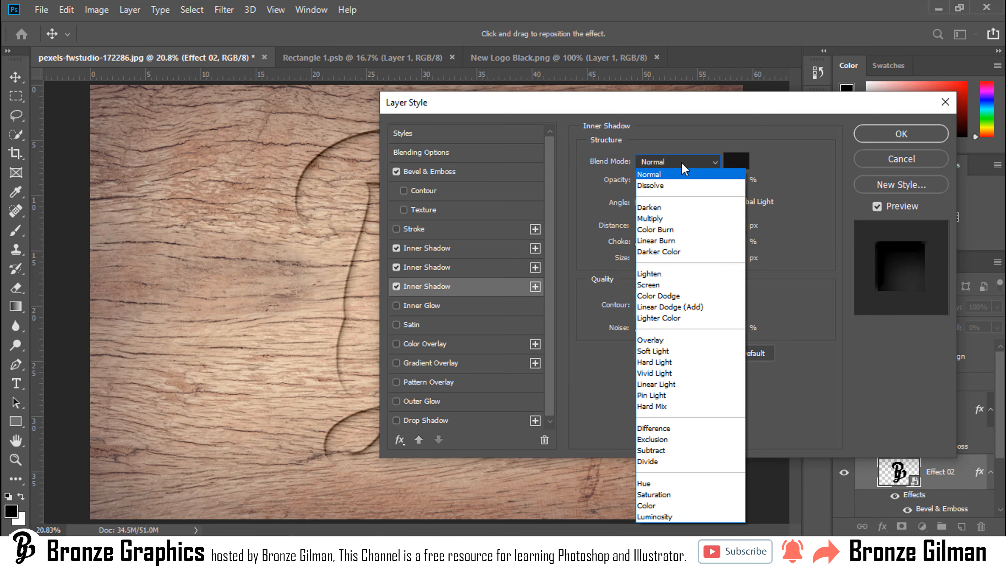
left_click(669, 340)
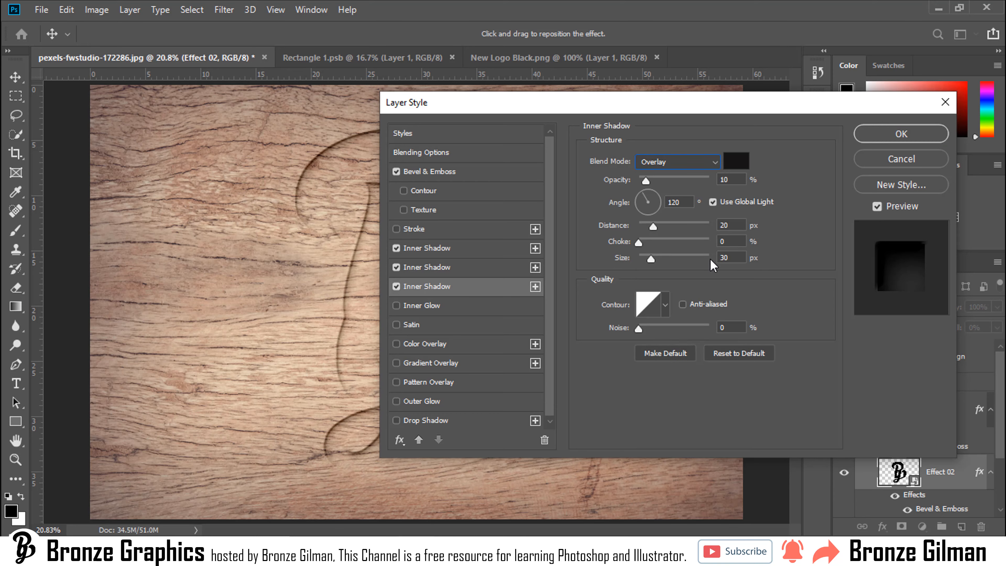
left_click(736, 179)
type("80")
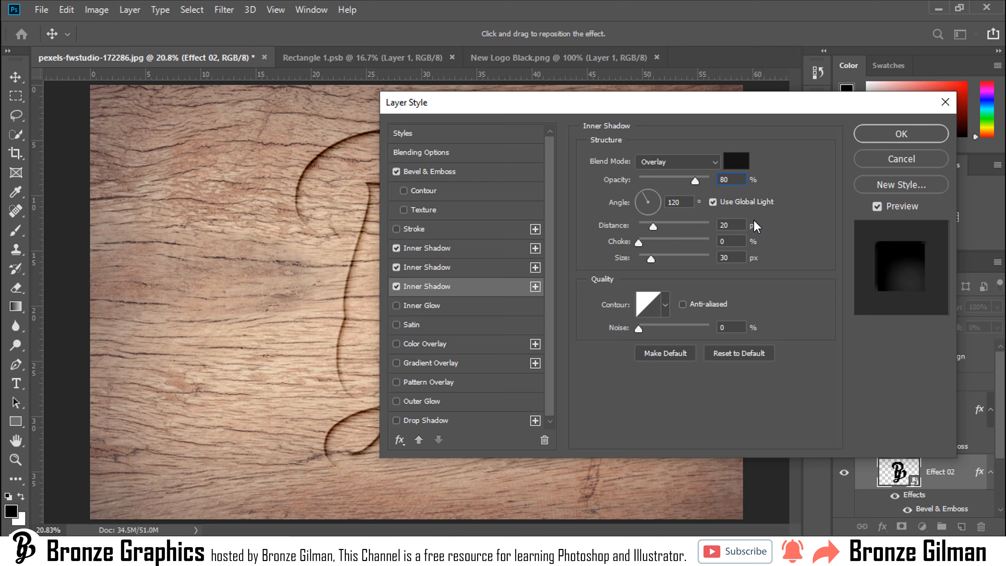
Step: Set the third Inner Shadow's angle to 47°, its distance to 45 px and its size to 50 px
left_click(678, 202)
type("47")
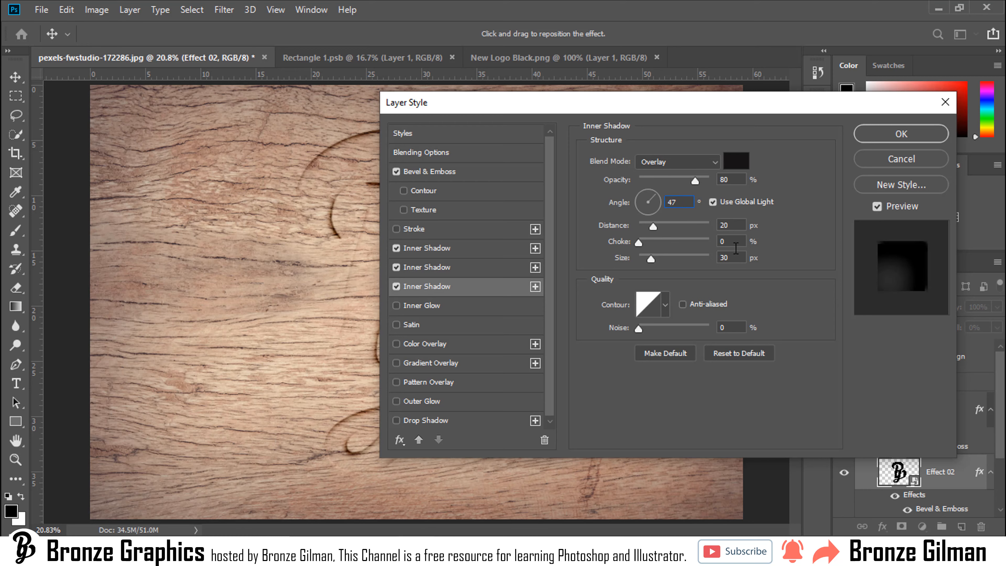
left_click(732, 225)
type("45")
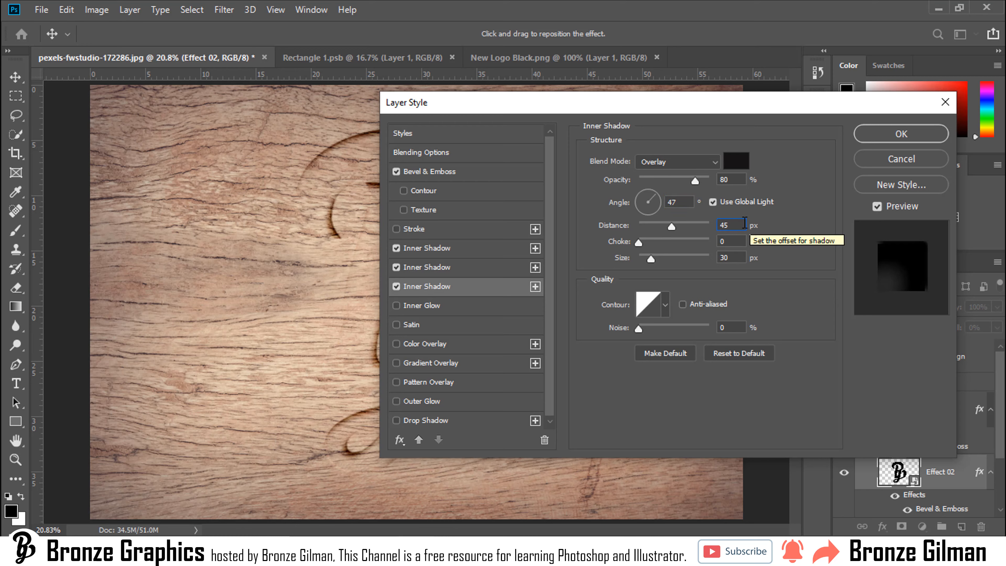
left_click(735, 258)
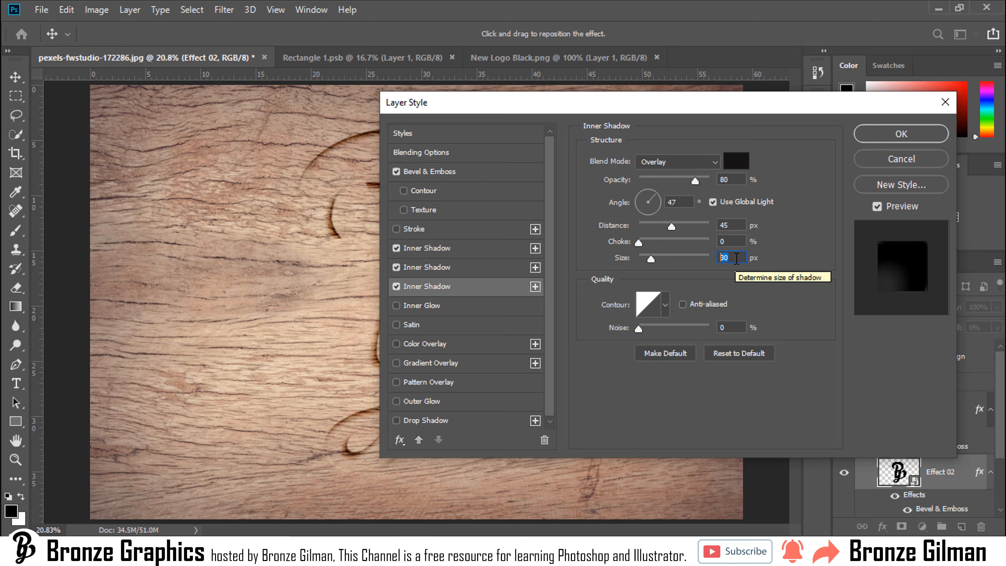
type("50")
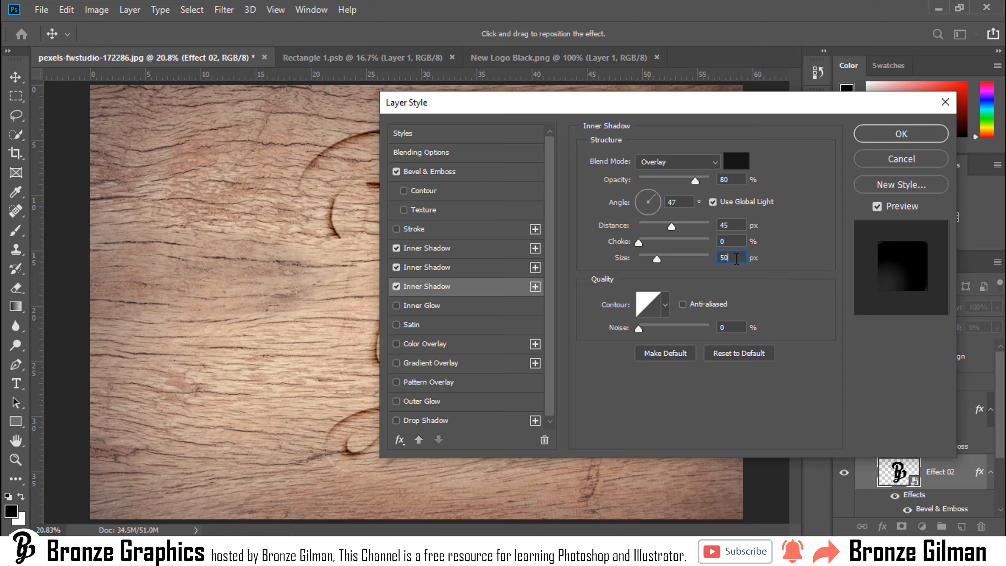
Step: Enable a black (000000) Color Overlay on the Effect 02 layer with Multiply blend mode and 20% opacity
left_click(456, 348)
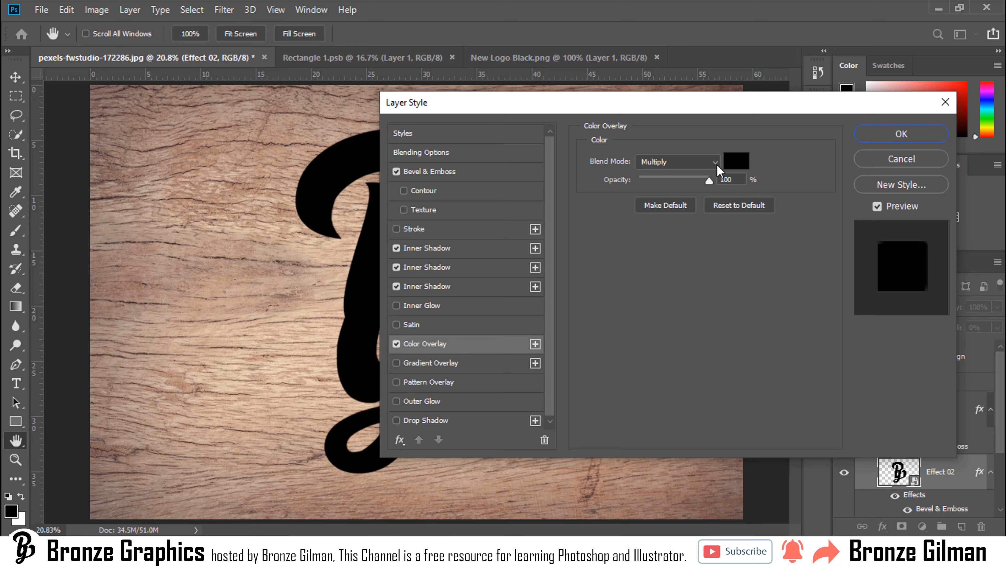
left_click(737, 160)
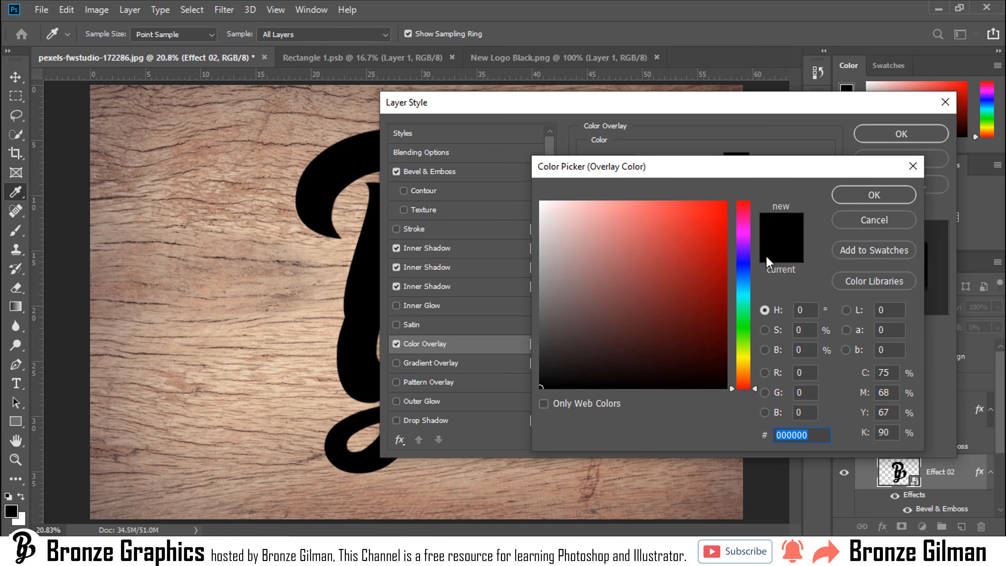
left_click(876, 194)
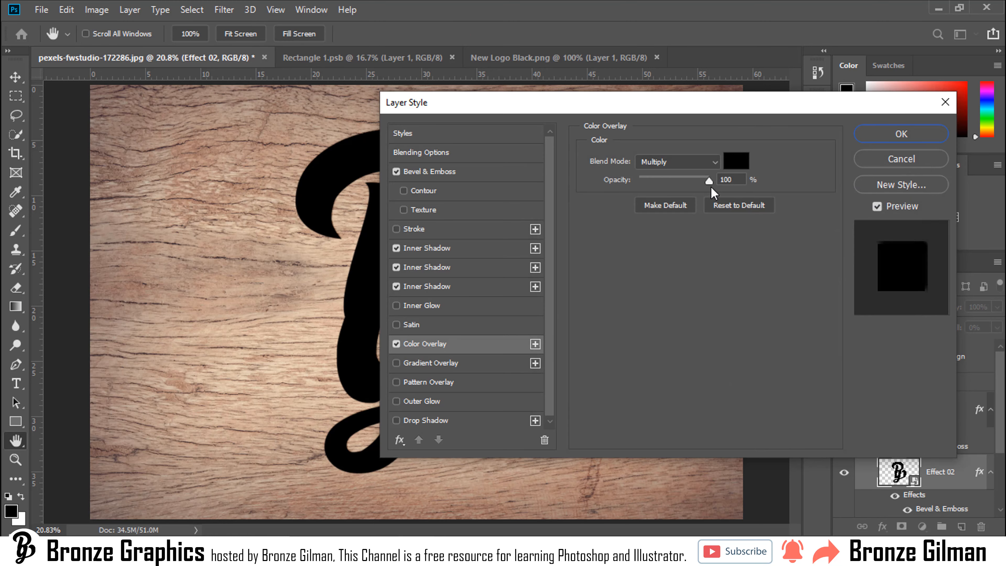
left_click(696, 163)
left_click(676, 222)
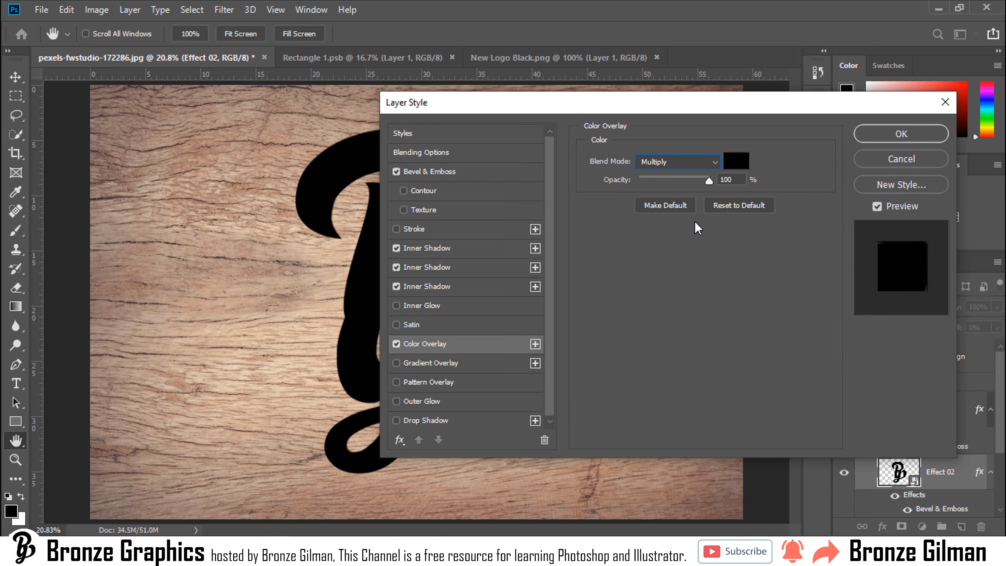
left_click(737, 180)
type("20")
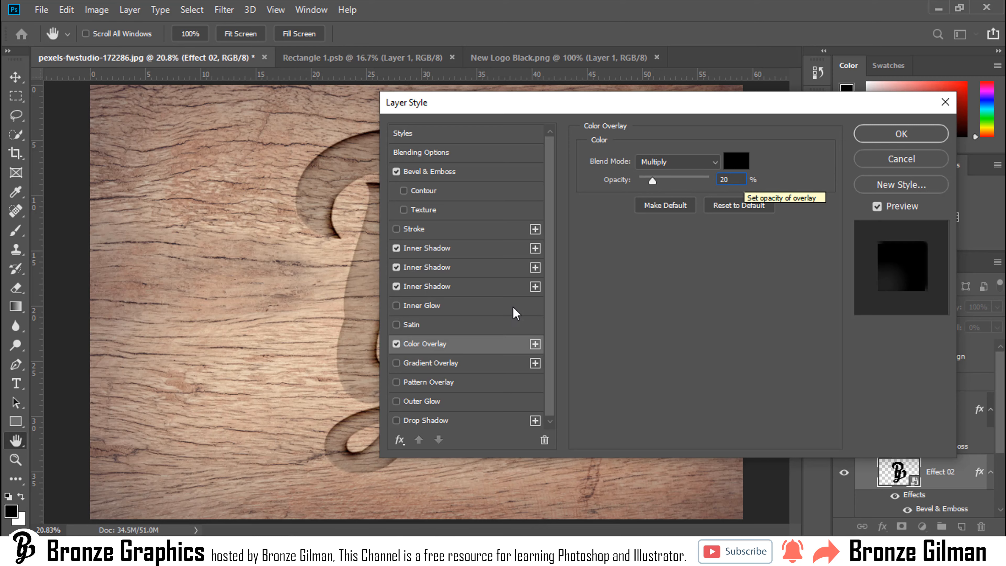
Step: Enable an Outer Glow on the Effect 02 layer
left_click(434, 402)
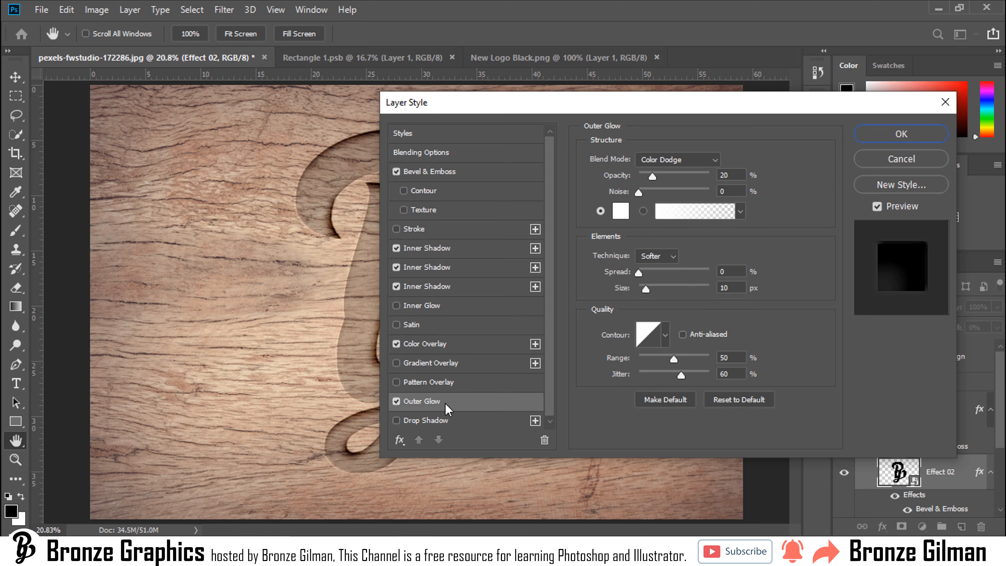